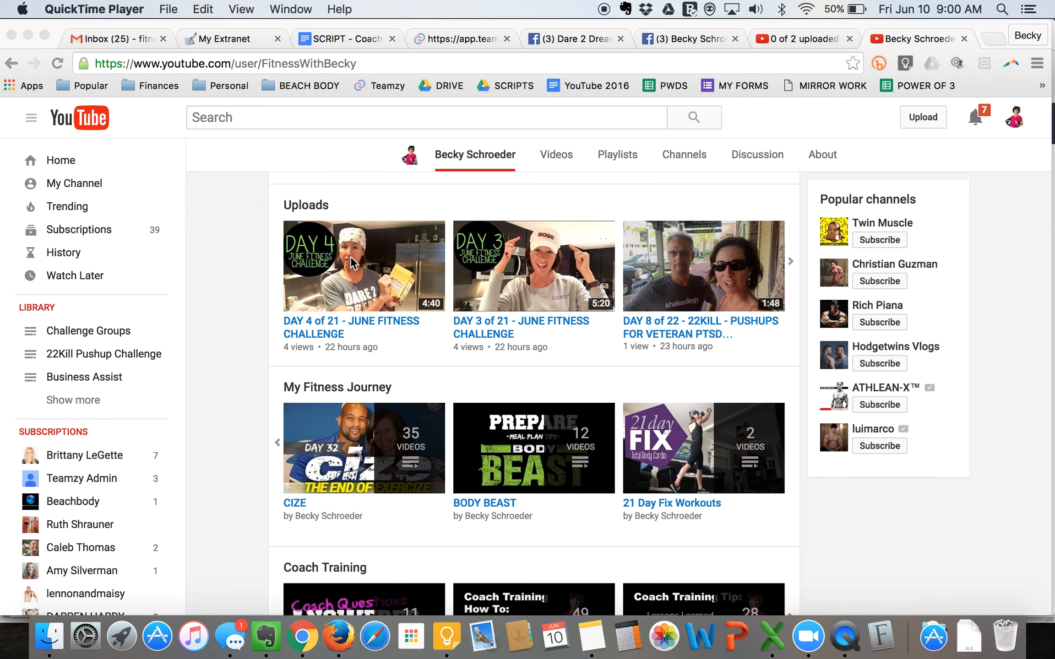
- Open "VIDEO - Challenge Group - Challenge Week - Day 5 of 21 - June 2016.MOV" from the Downloads folder in QuickTime Player
left_click(49, 636)
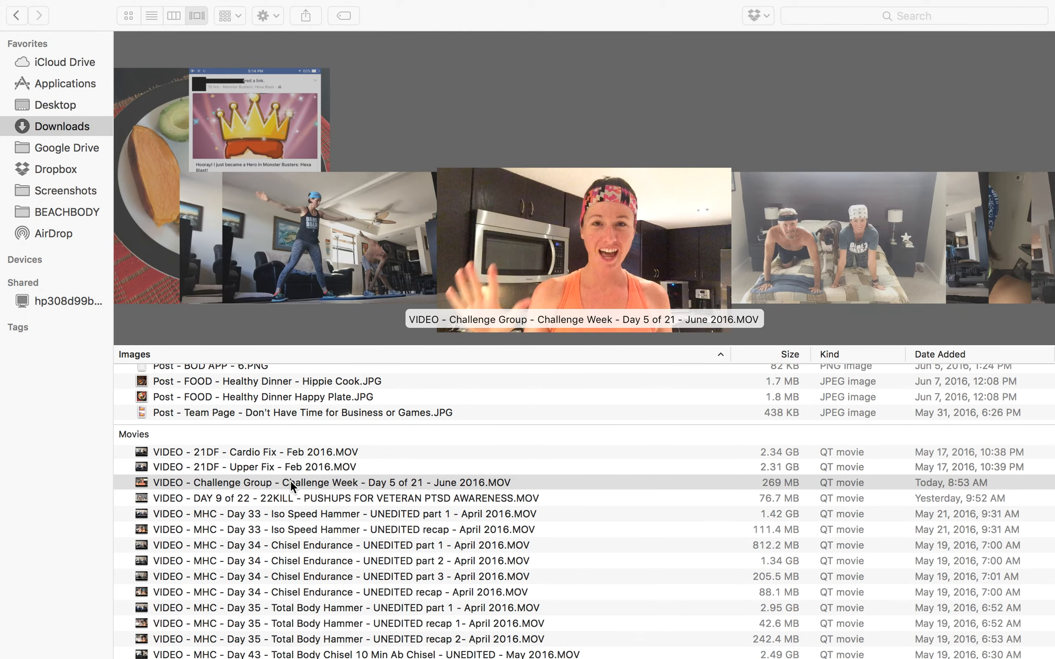
left_click(290, 480)
left_click(291, 481)
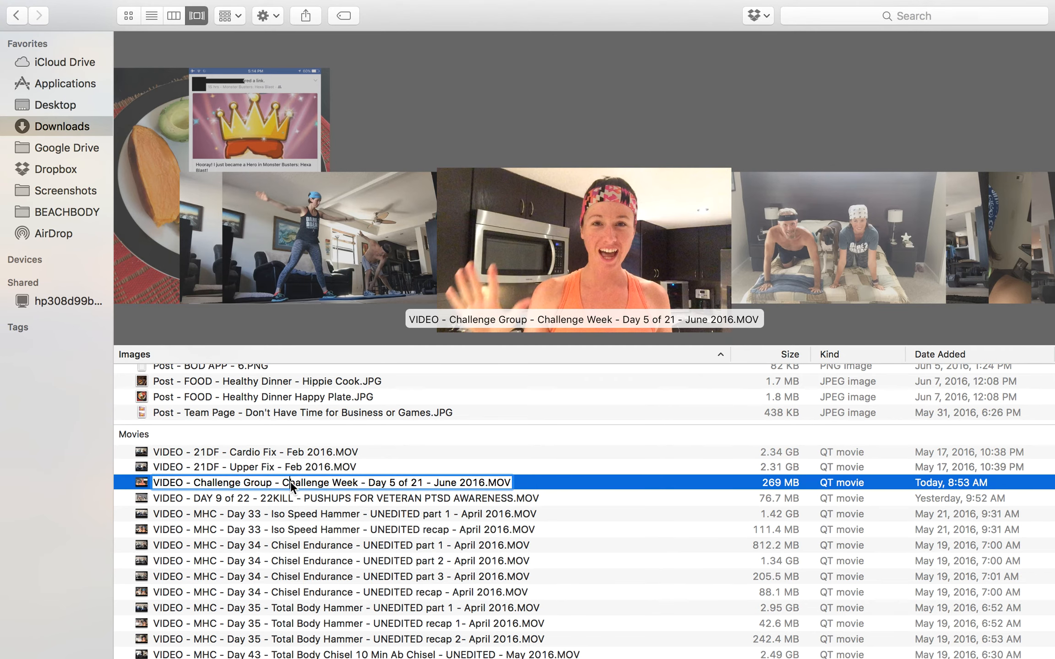
key("Return")
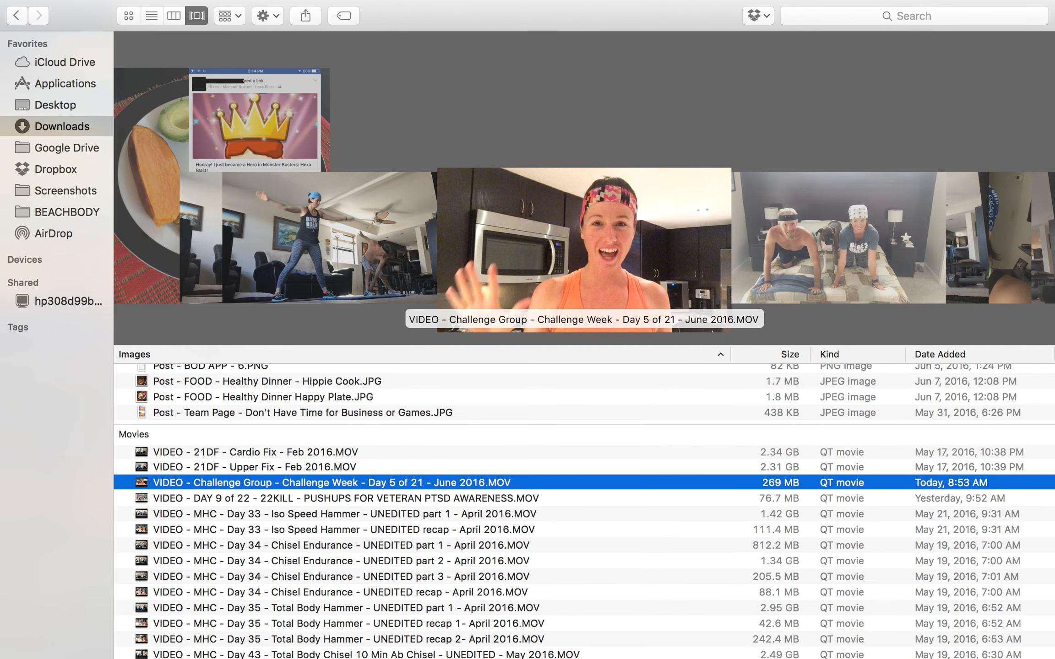
double_click(282, 480)
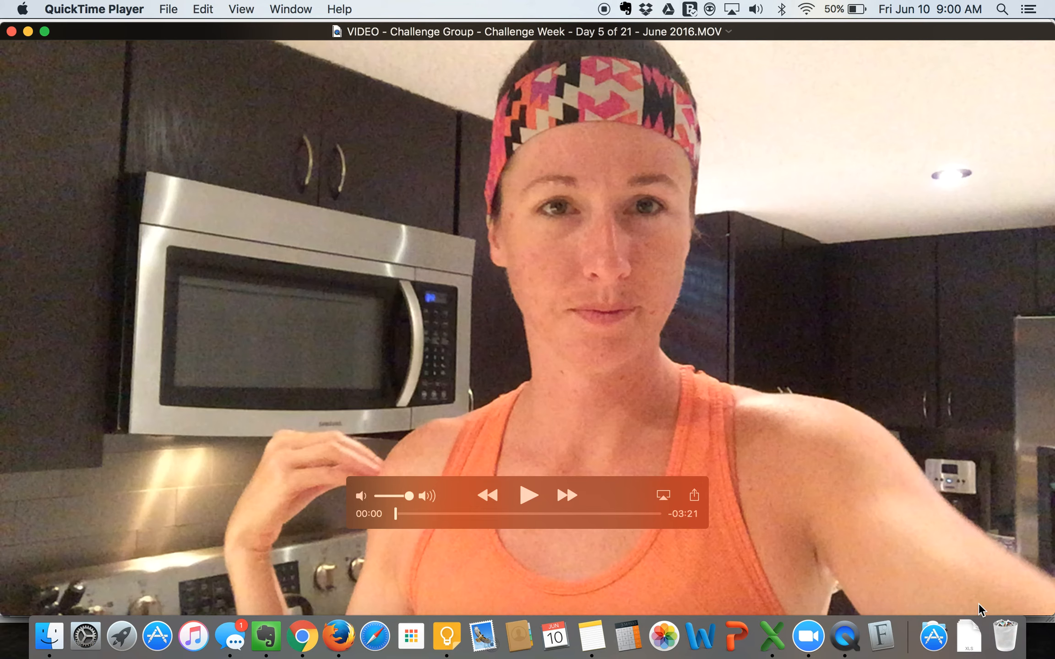
- Shrink the video player window to about 60% of the screen width and move playback to the frame at 03:04
left_click_drag(1048, 608, 643, 383)
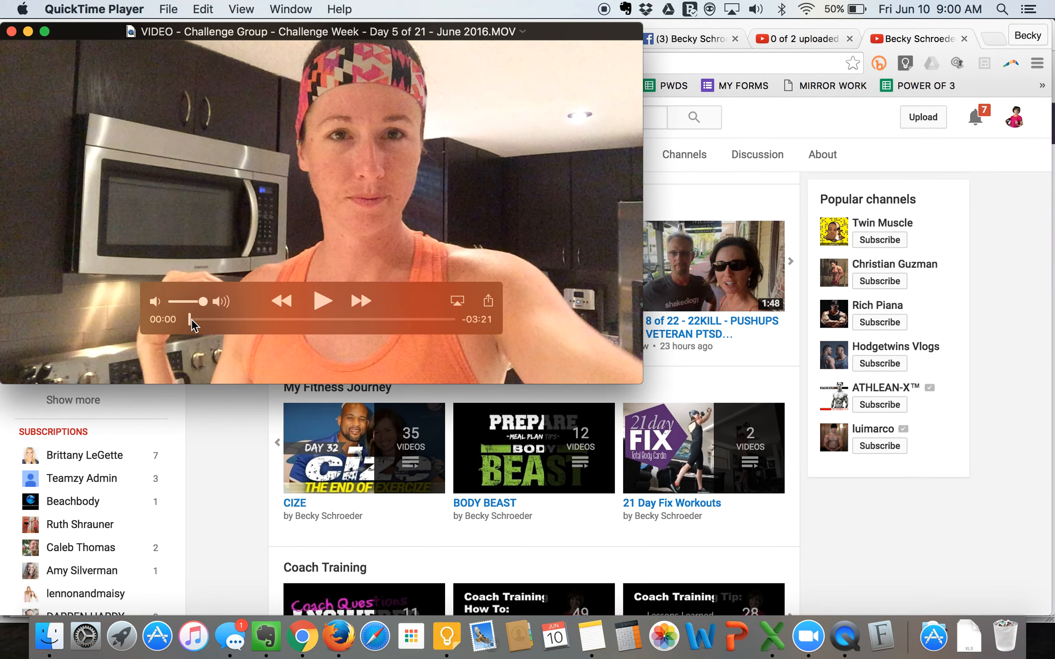
left_click(206, 320)
left_click_drag(207, 326, 430, 324)
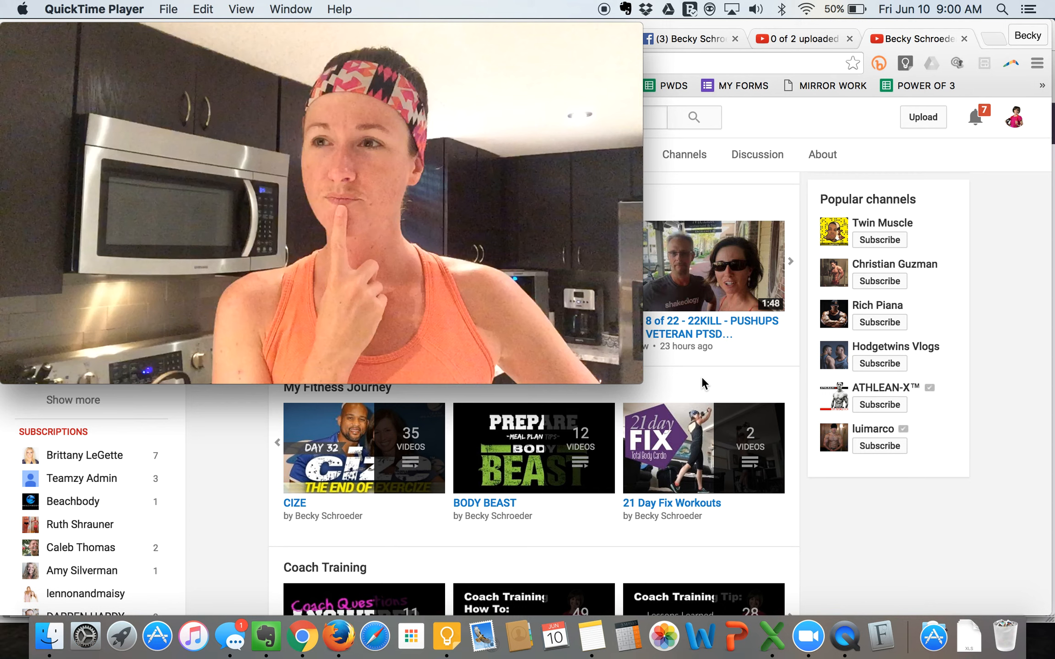
- Capture a screenshot of the paused video frame and close the video
key("super+shift+4")
left_click_drag(638, 379, 14, 33)
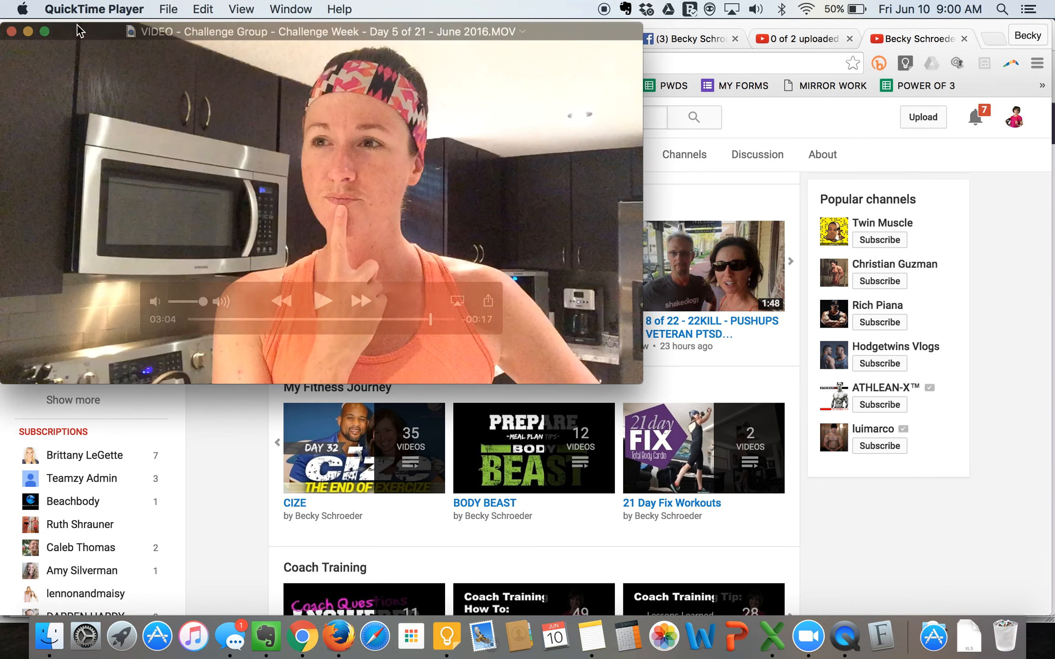
left_click(11, 31)
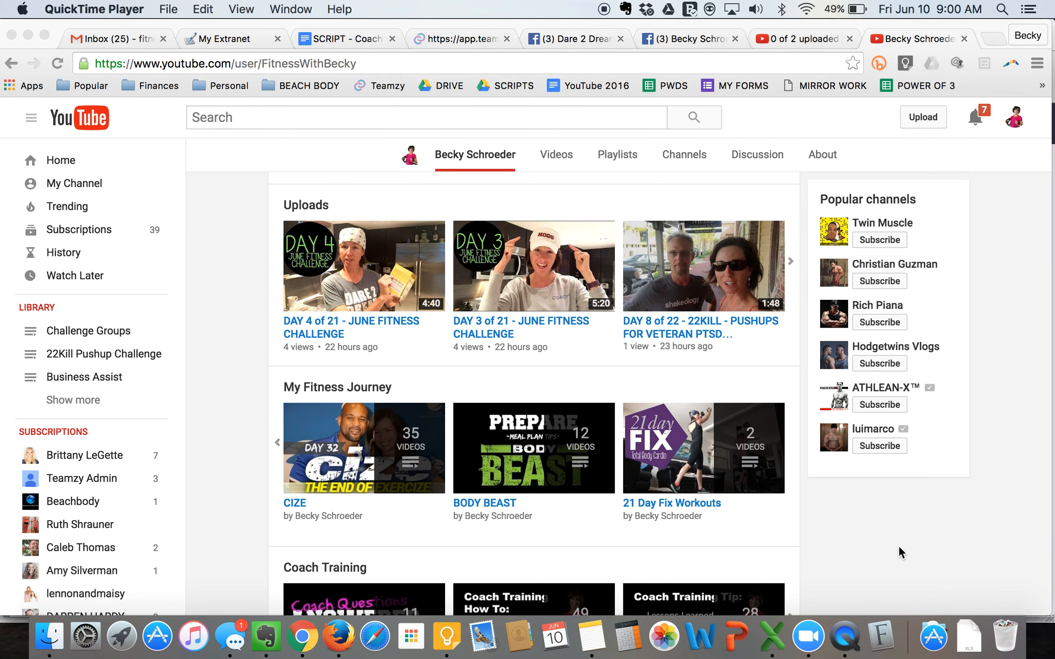
- Switch to Chrome and load the PicMonkey website in a new tab
key("super+Tab")
key("super+Tab")
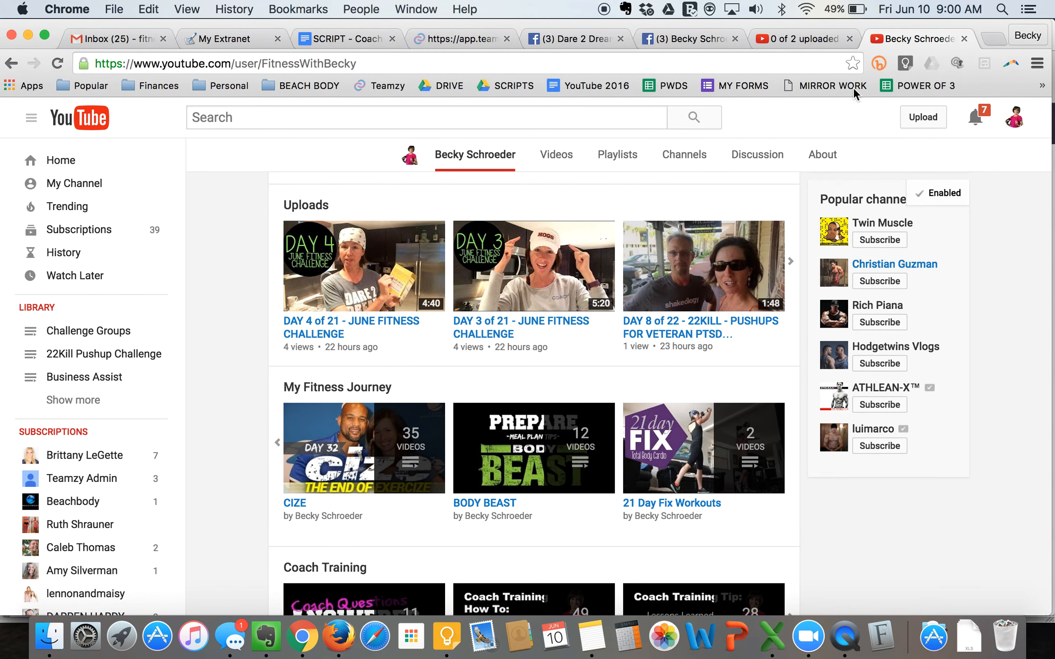
left_click(994, 35)
type("pic")
key("Return")
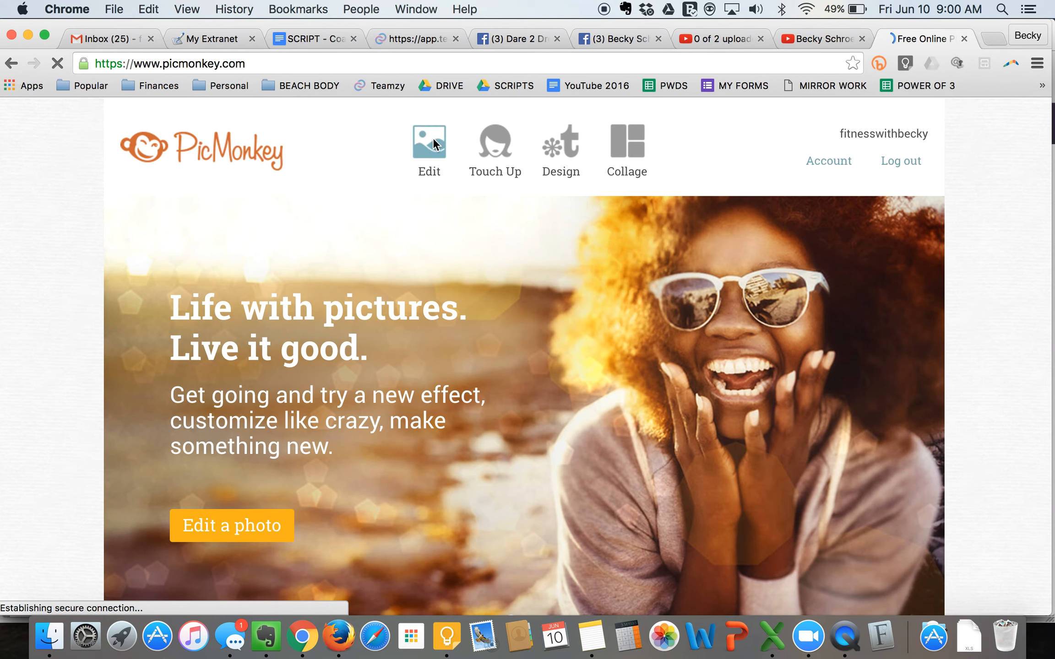
- Open "Screenshot 2016-06-10 08.56.39" from the Screenshots folder in the PicMonkey photo editor
left_click(426, 144)
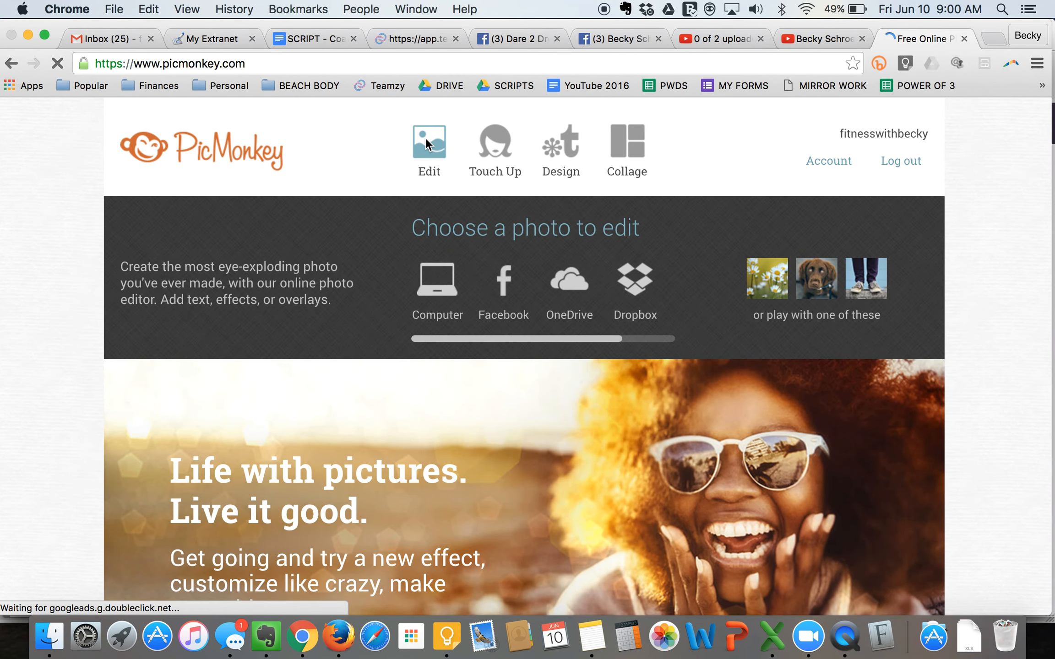
left_click(427, 144)
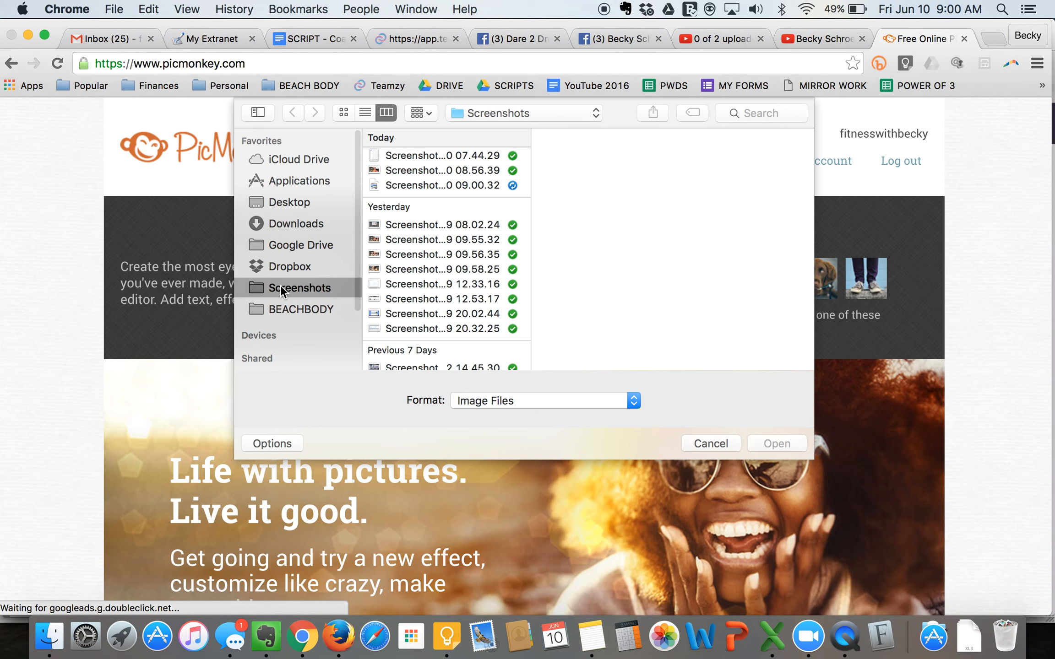
left_click(412, 214)
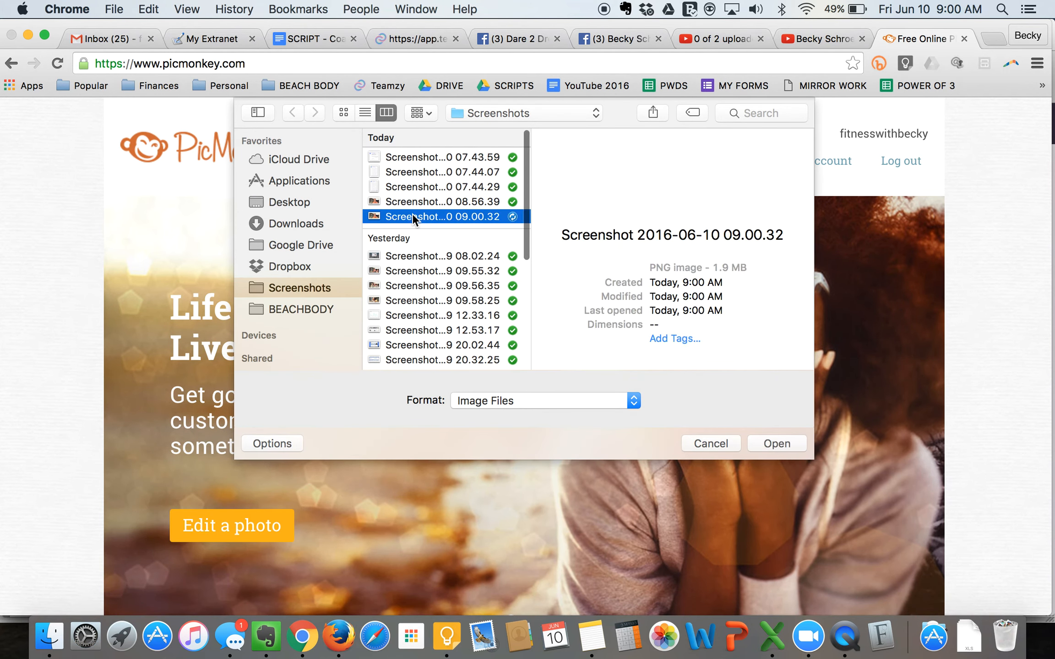
left_click(406, 201)
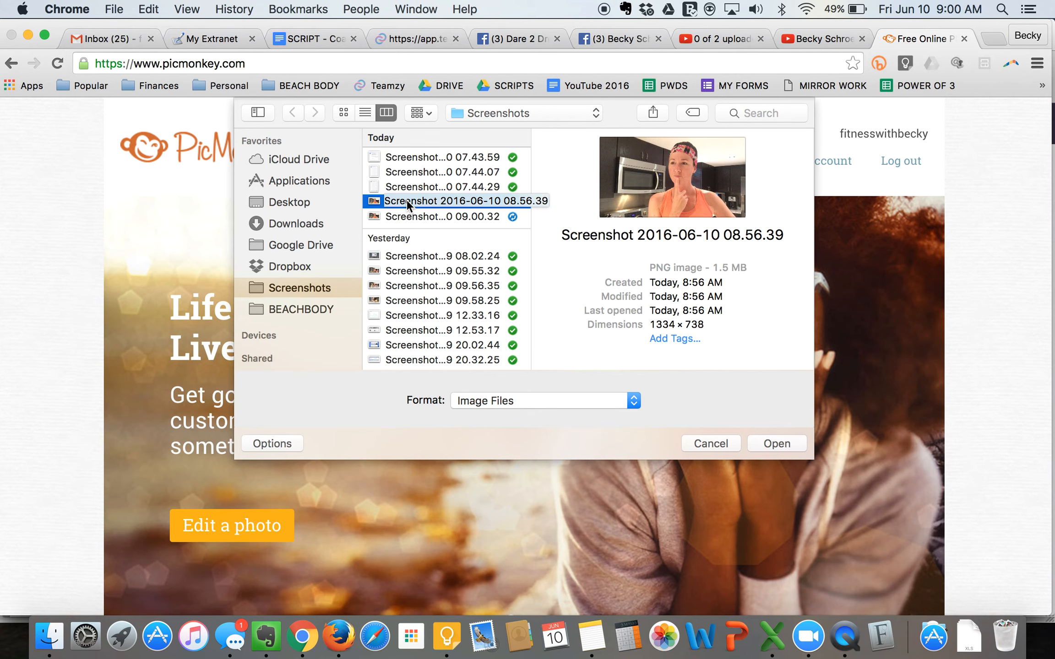
double_click(407, 201)
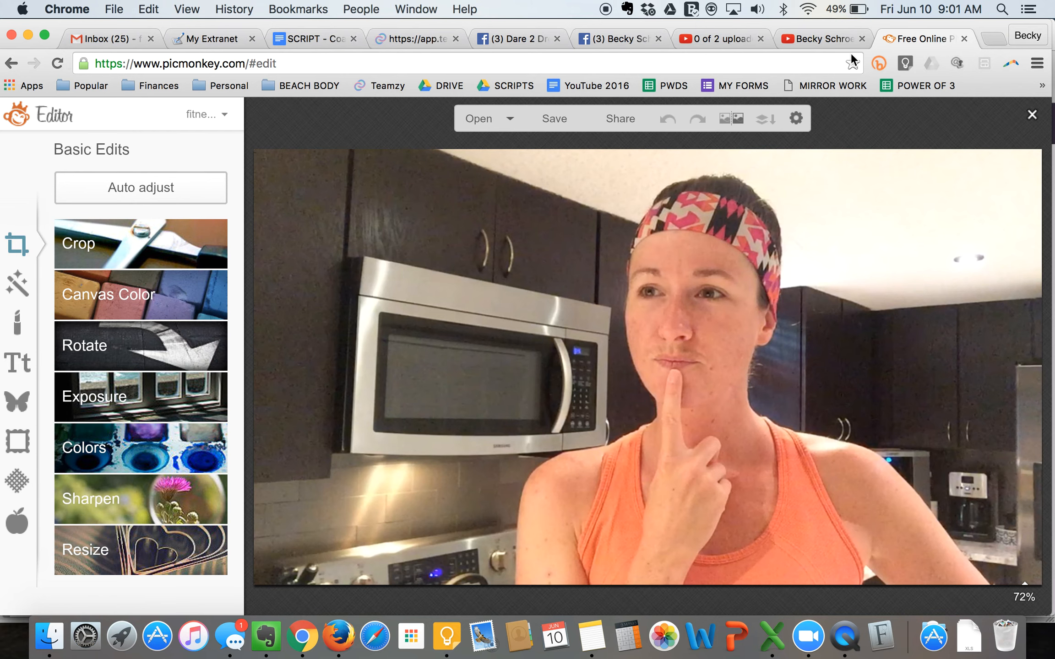
- Check the earlier YouTube thumbnails, then add a black Geometric circle overlay, enlarged to cover the upper-left area of the photo
left_click(826, 39)
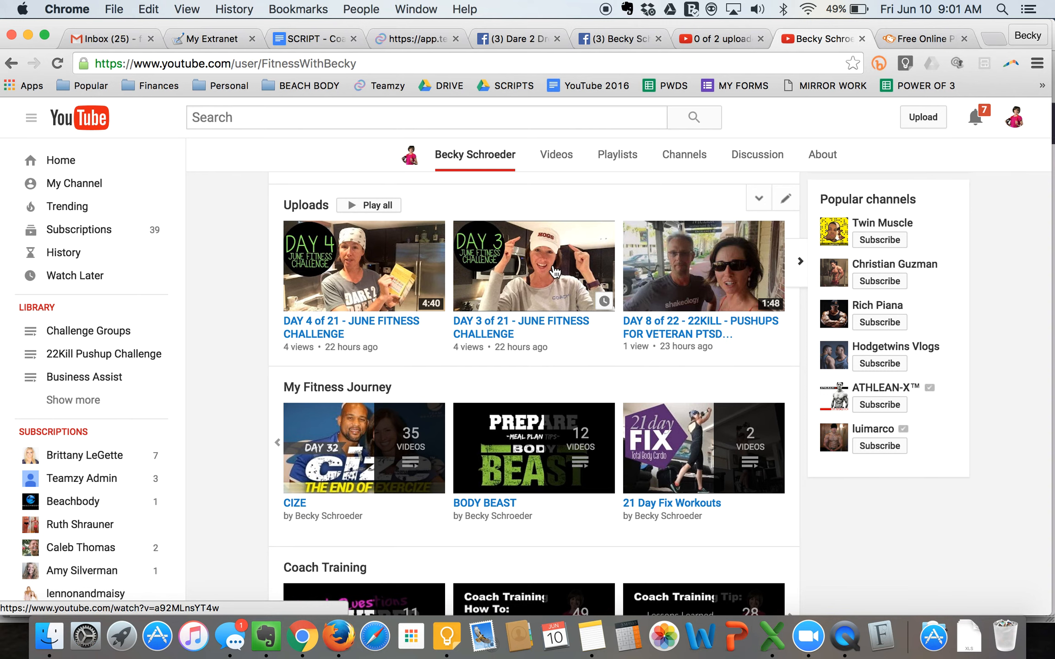
left_click(920, 41)
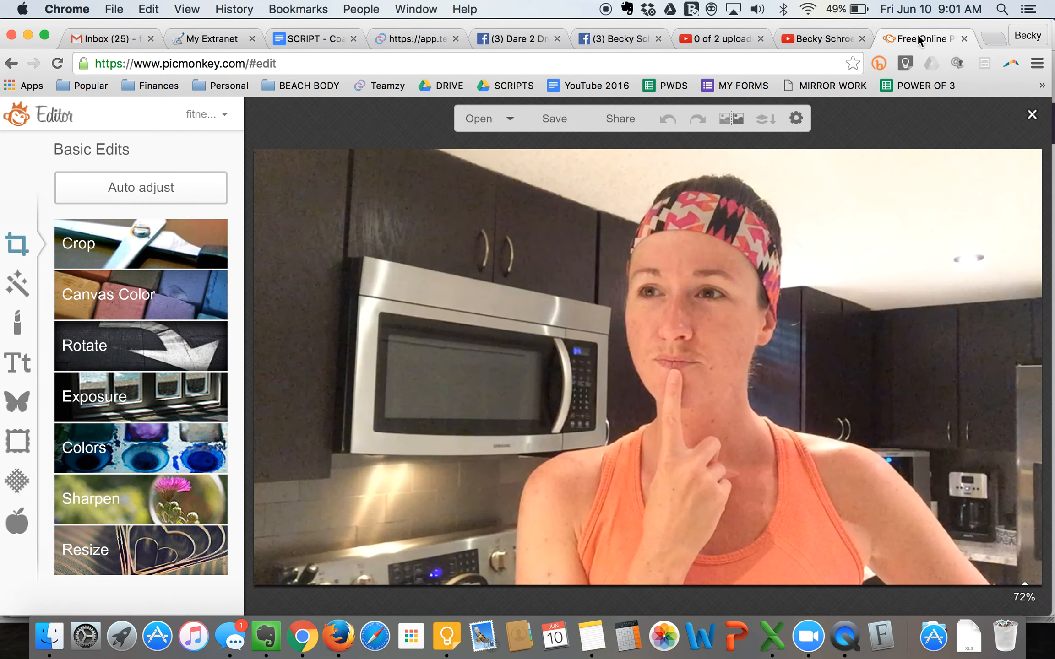
left_click(17, 402)
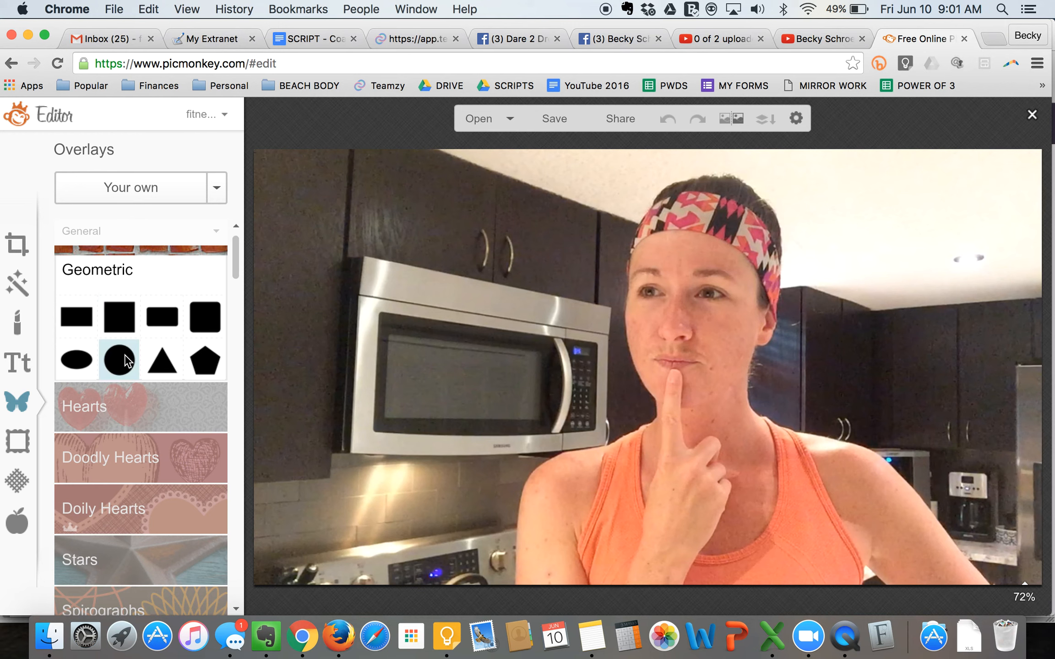
left_click(126, 363)
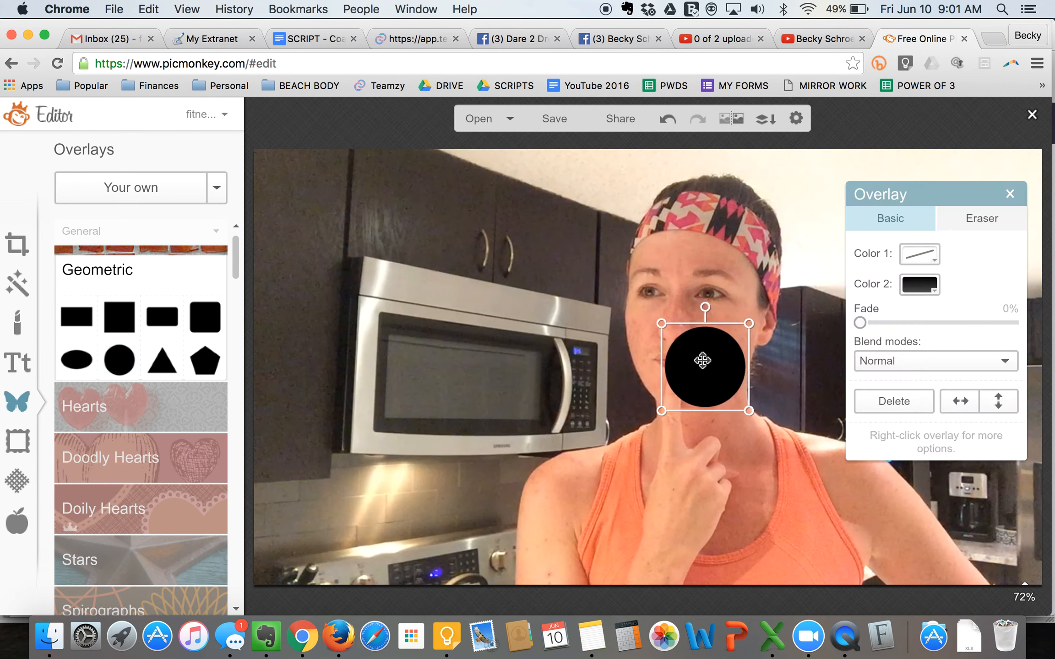
left_click_drag(699, 367, 463, 340)
left_click_drag(420, 290, 250, 122)
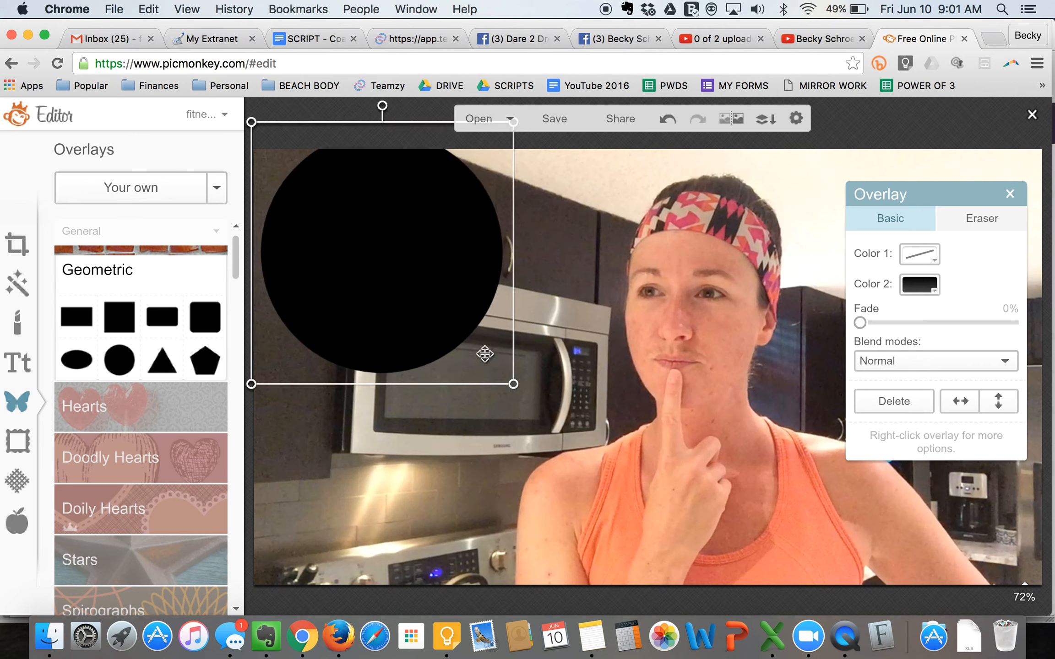
left_click_drag(513, 384, 561, 450)
left_click_drag(438, 306, 440, 329)
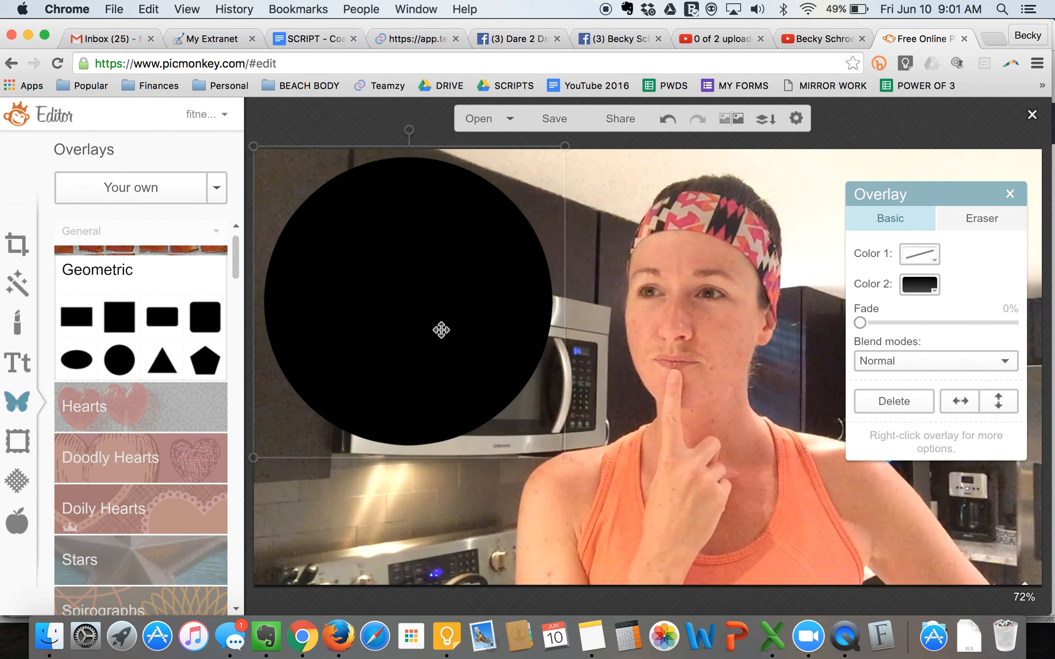
left_click(1010, 194)
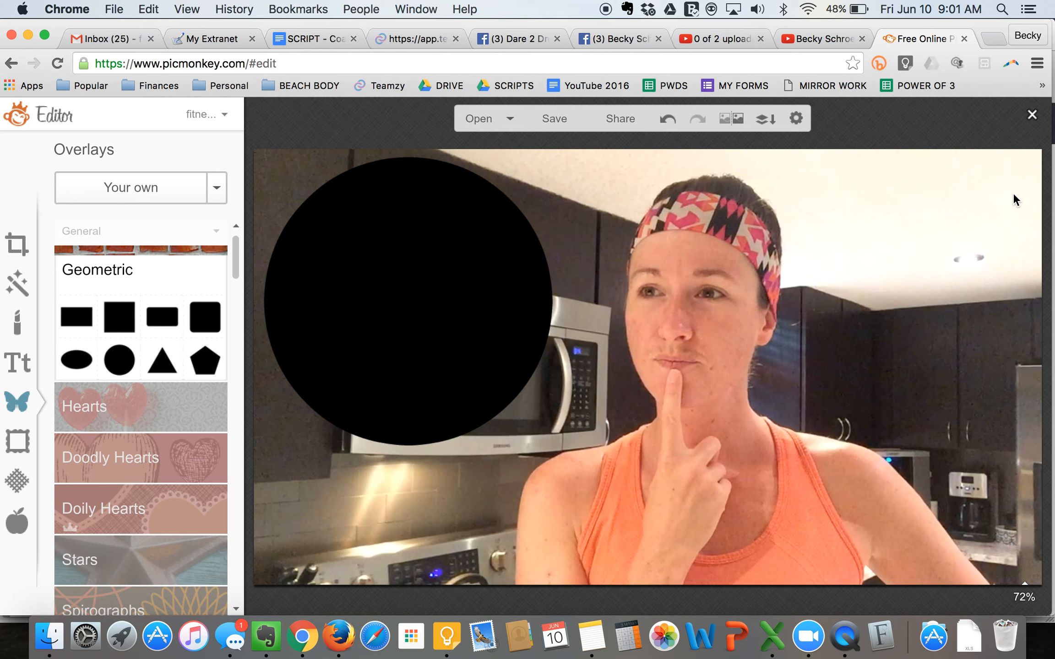
- Switch to Notes, open the "JUNE CHALLENGE GROUP VIDEOS" note and move its window aside to uncover the circle overlay
left_click(592, 643)
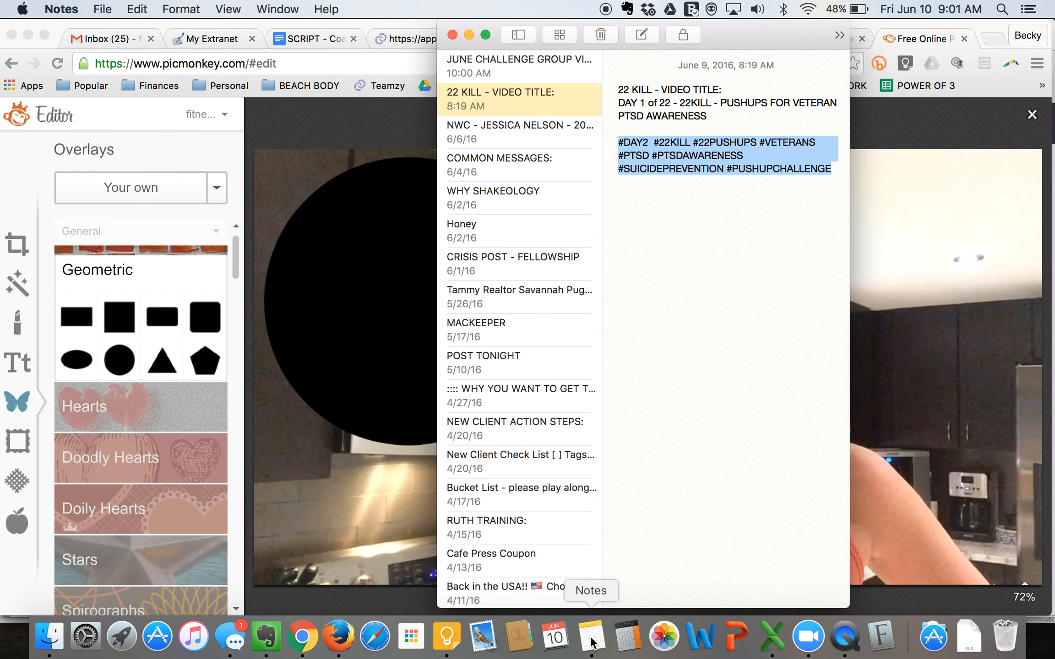
left_click(500, 79)
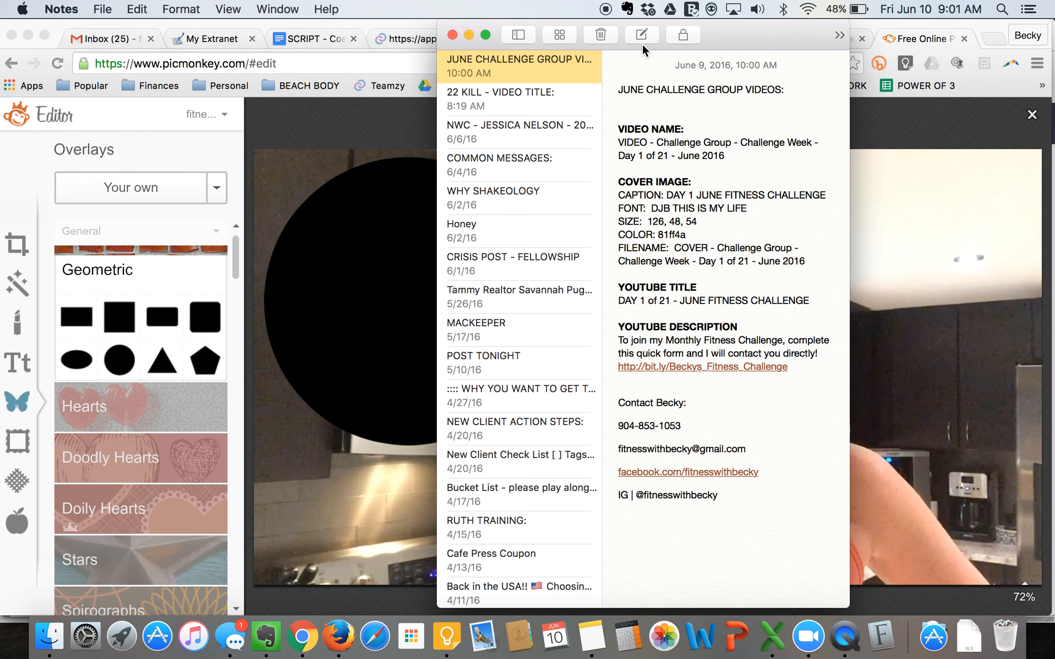
left_click_drag(735, 39, 901, 41)
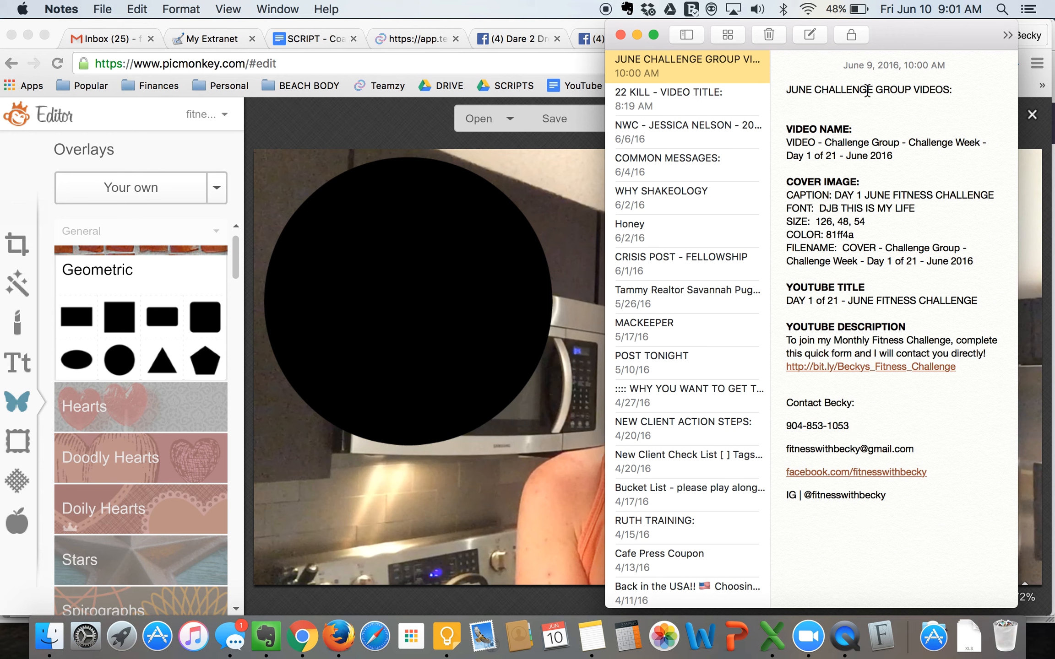
- Insert an extra blank line between the video name and the COVER IMAGE heading in the note
left_click_drag(893, 155, 789, 143)
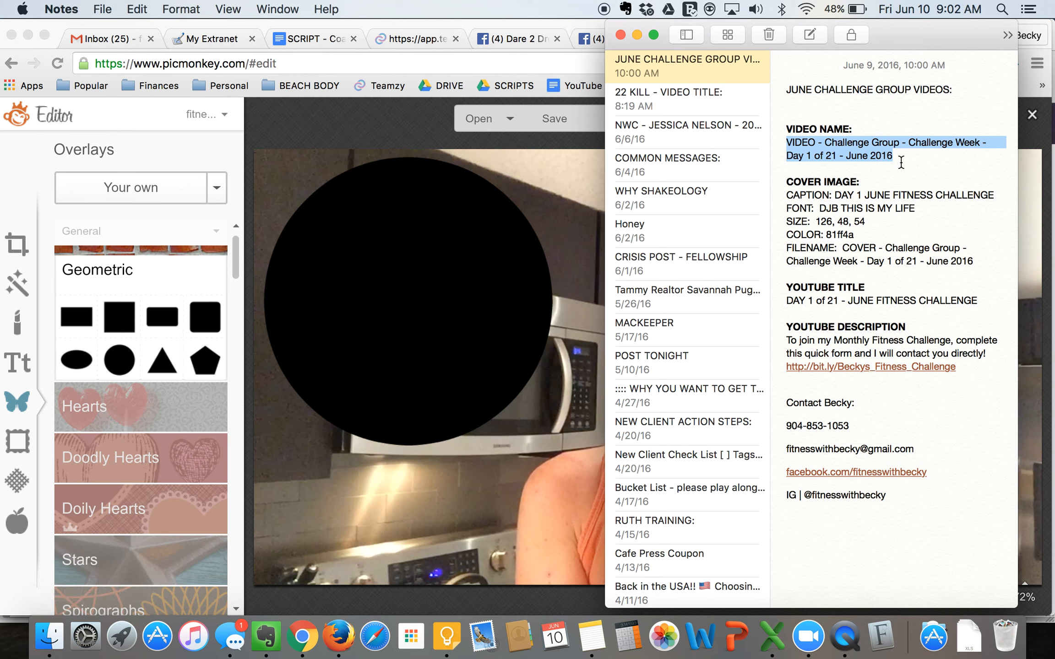
left_click(798, 175)
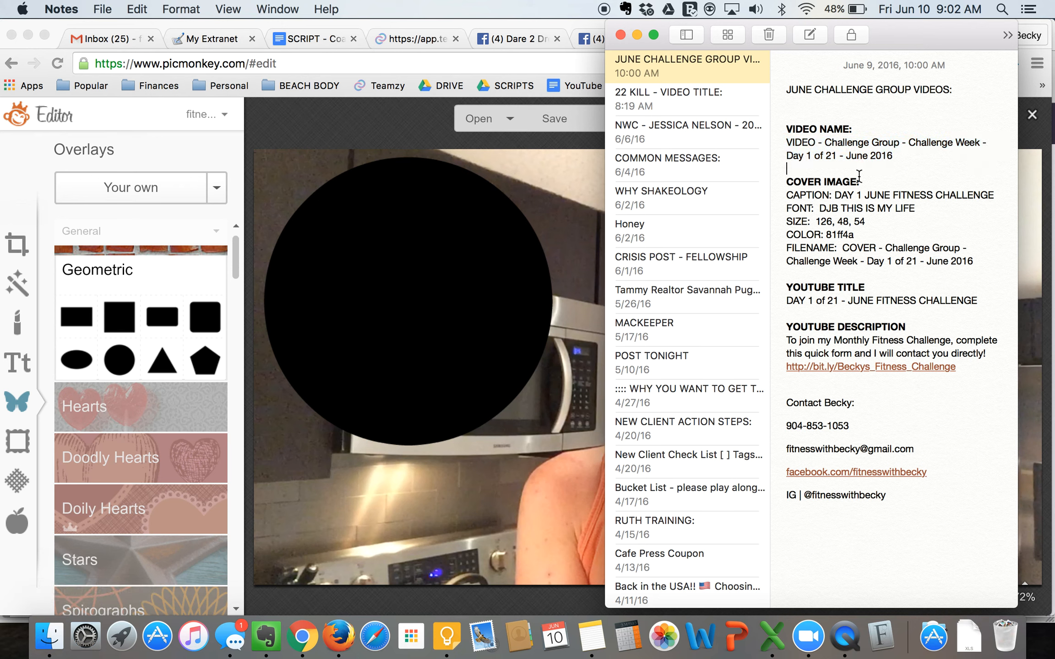
key("Return")
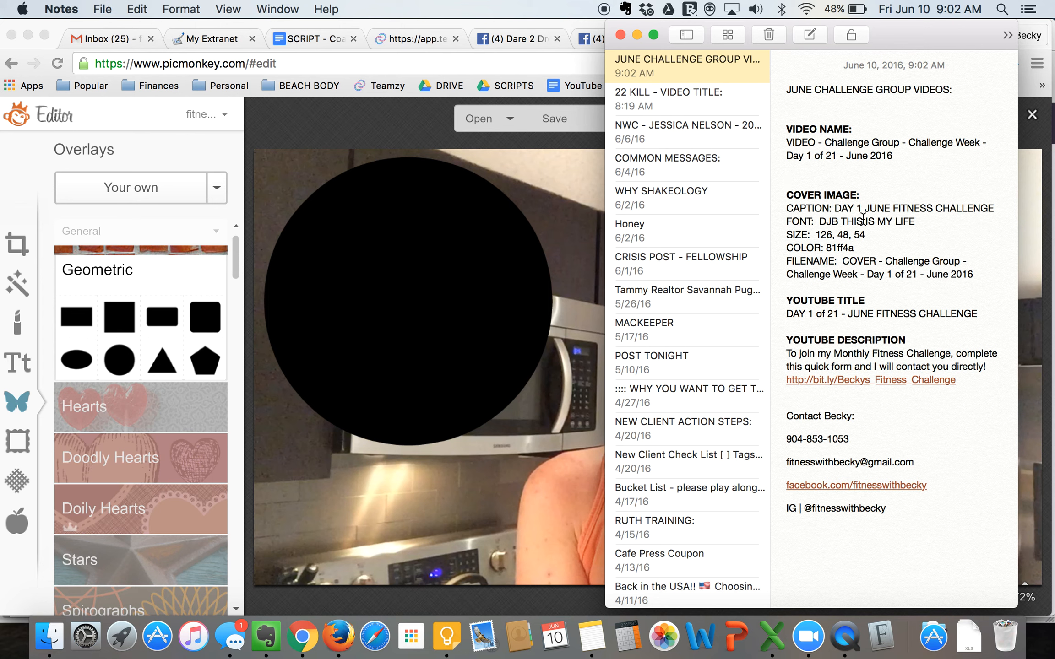
- Review the note's cover image caption, font, sizes, color and filename, as well as the YouTube title and description
left_click_drag(834, 208, 992, 204)
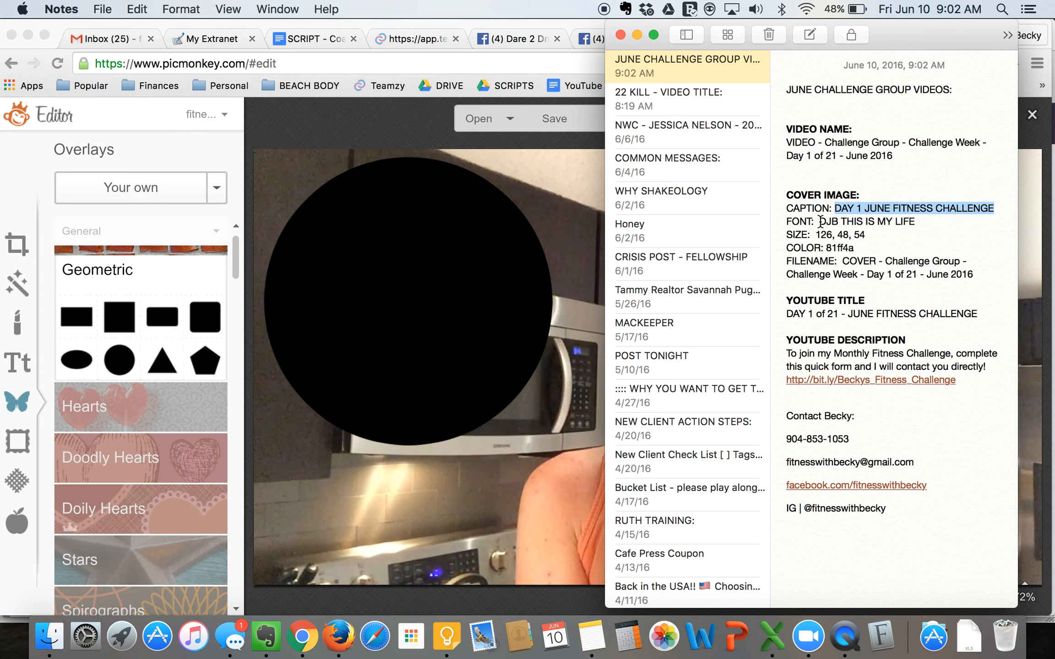
left_click_drag(819, 222, 934, 221)
left_click_drag(819, 234, 864, 248)
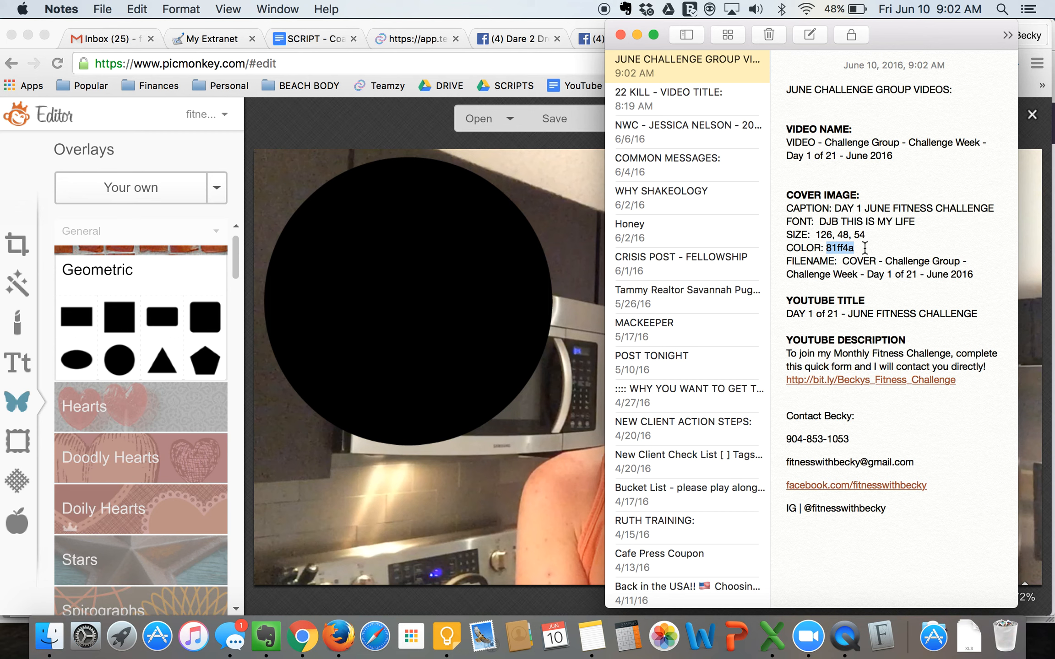
left_click_drag(846, 264, 958, 282)
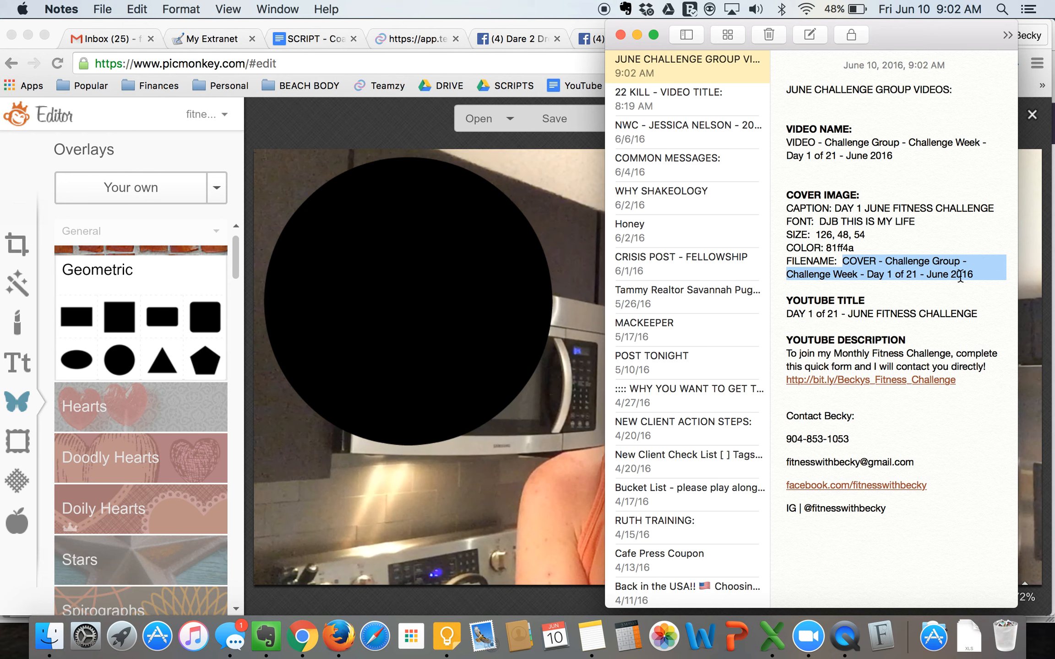
left_click(907, 247)
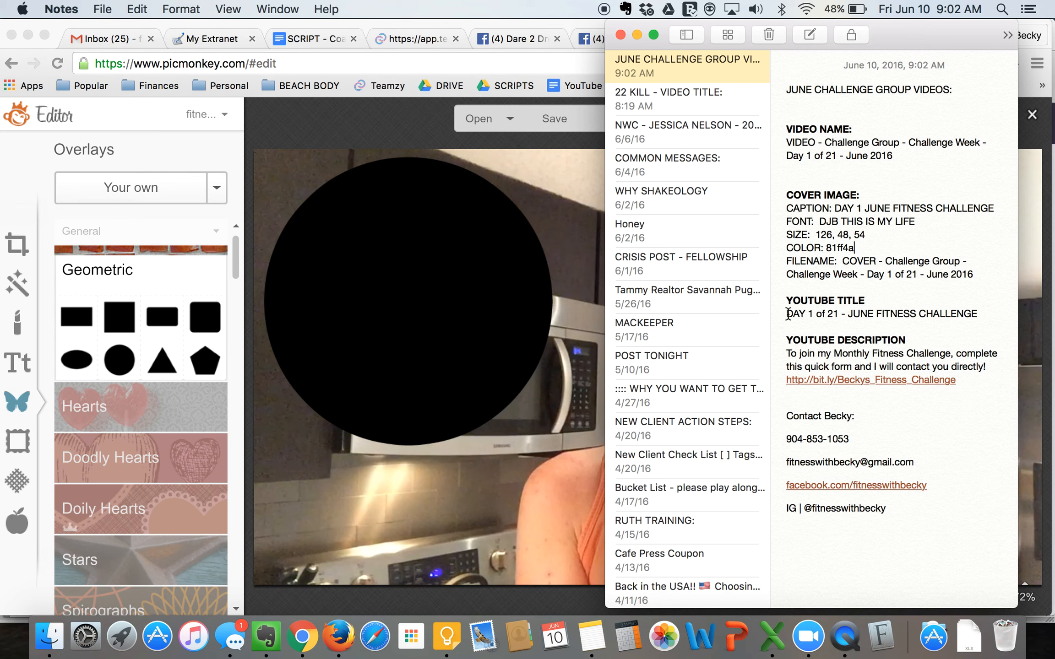
left_click_drag(786, 313, 987, 316)
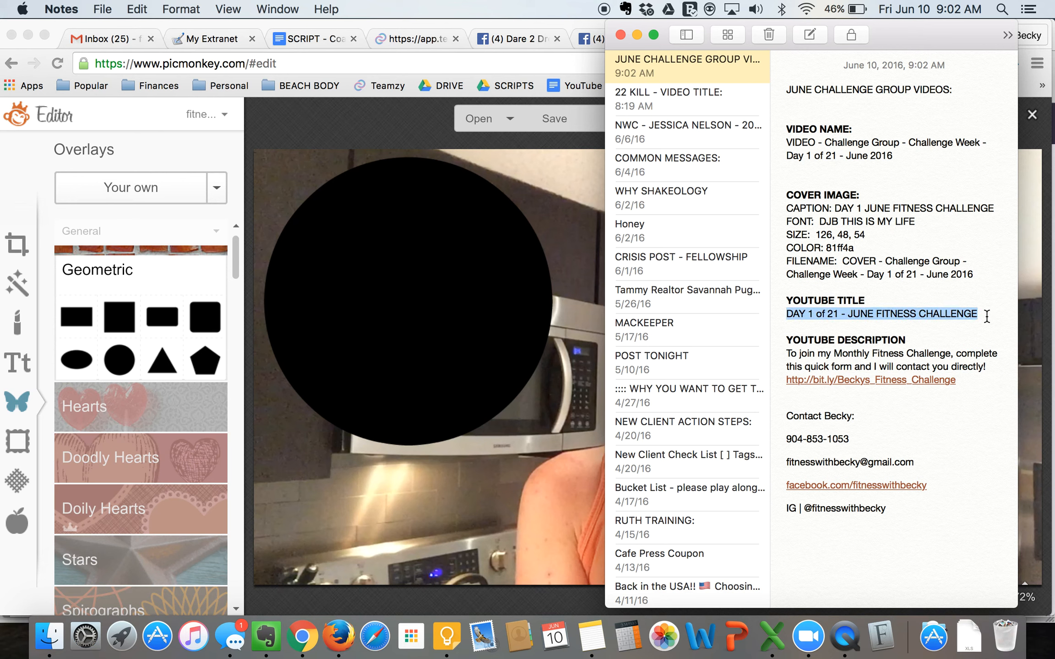
left_click_drag(887, 512, 788, 353)
left_click(918, 430)
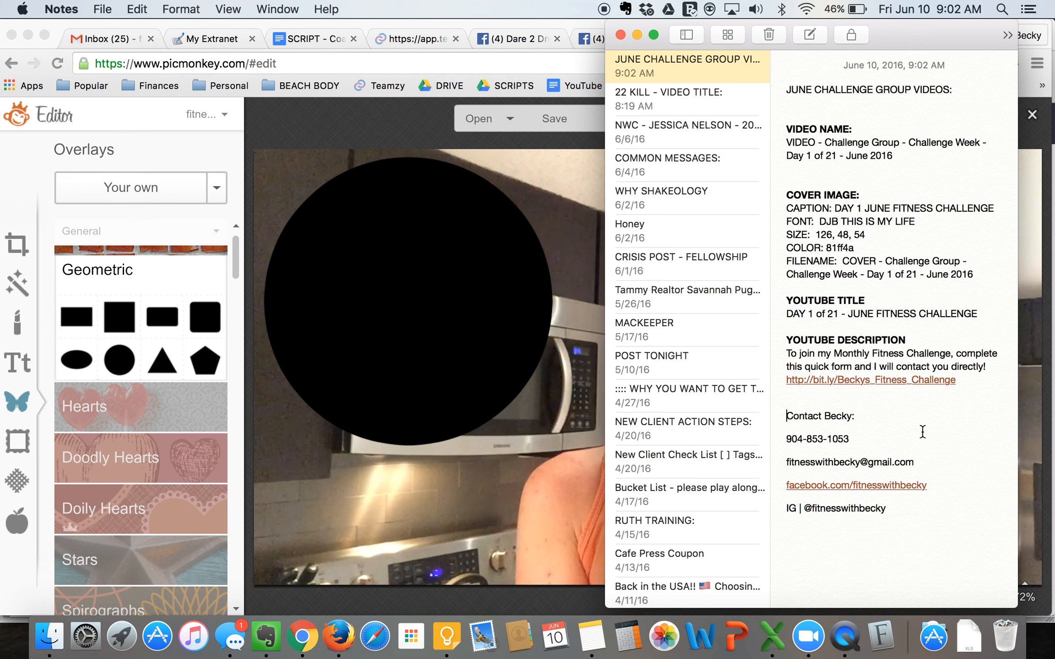
left_click(886, 567)
left_click(687, 69)
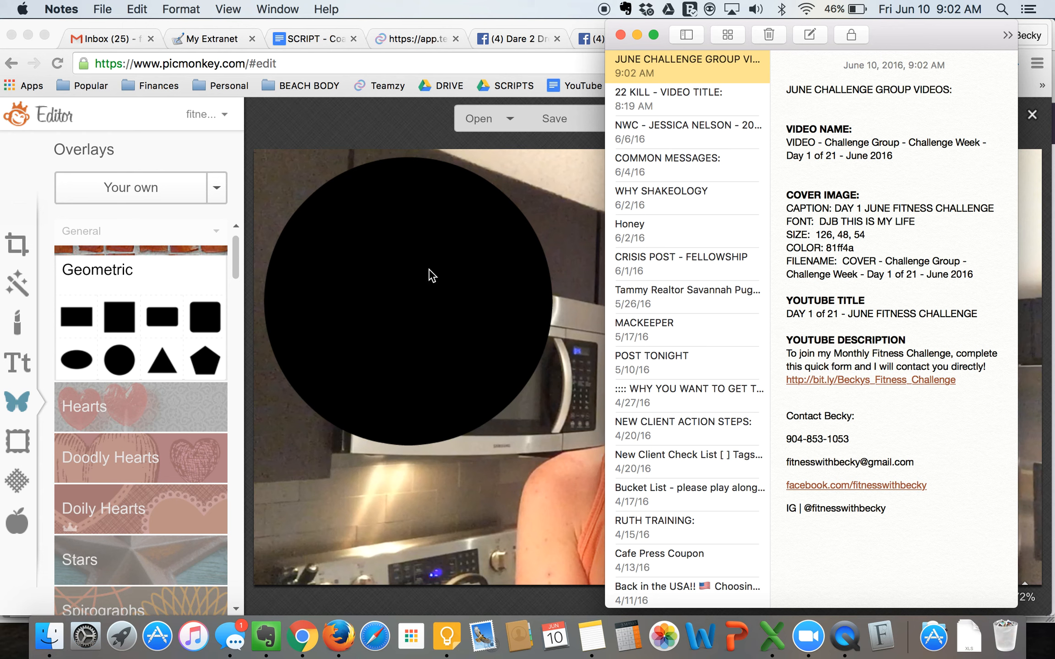
- Copy the caption "DAY 1 JUNE FITNESS CHALLENGE" from the note and paste it into a new text box on the photo in PicMonkey
left_click(840, 207)
left_click_drag(837, 208, 999, 208)
key("super+c")
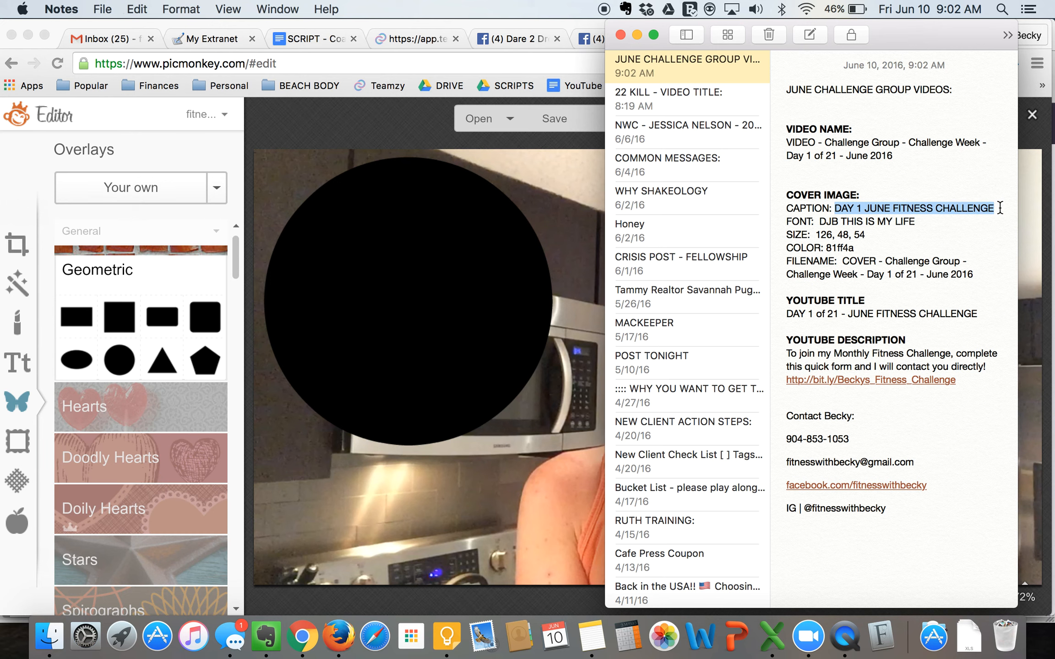
left_click(426, 247)
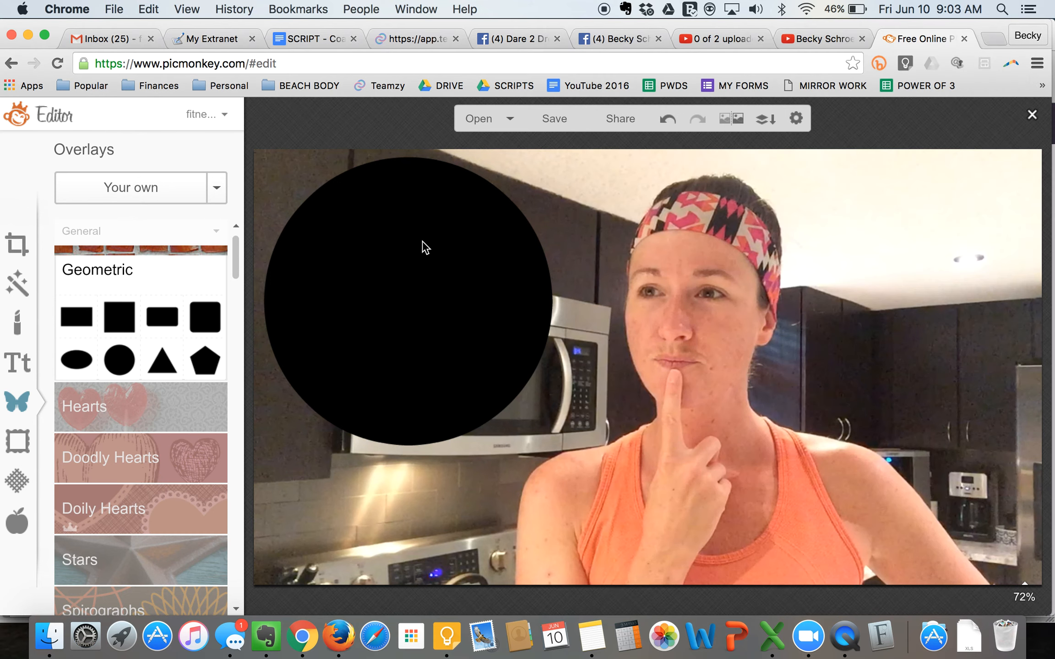
left_click(13, 366)
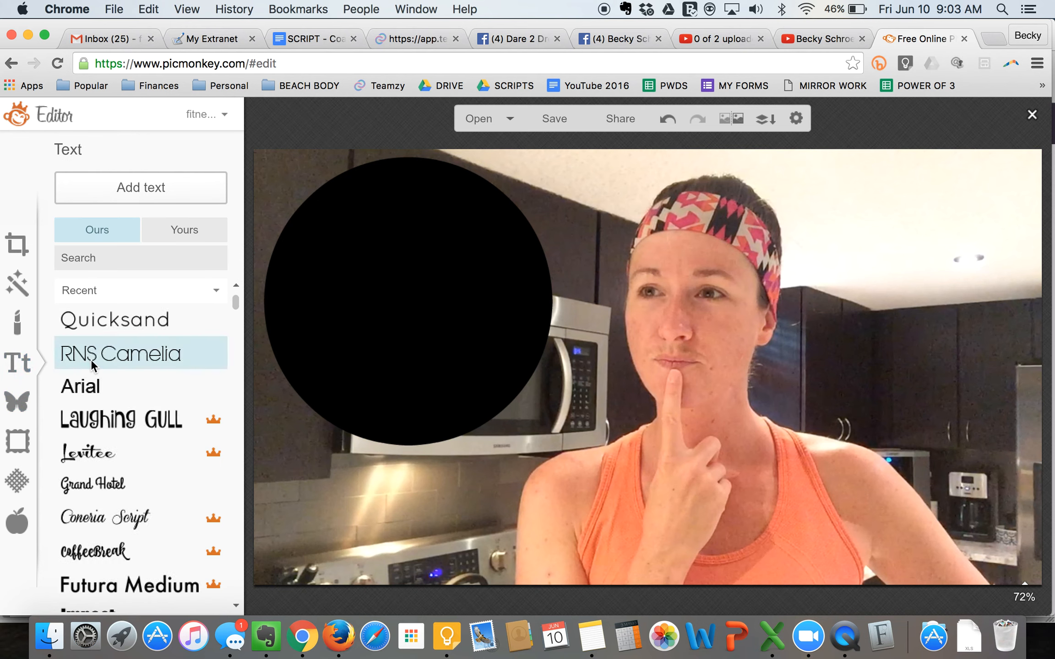
left_click(143, 186)
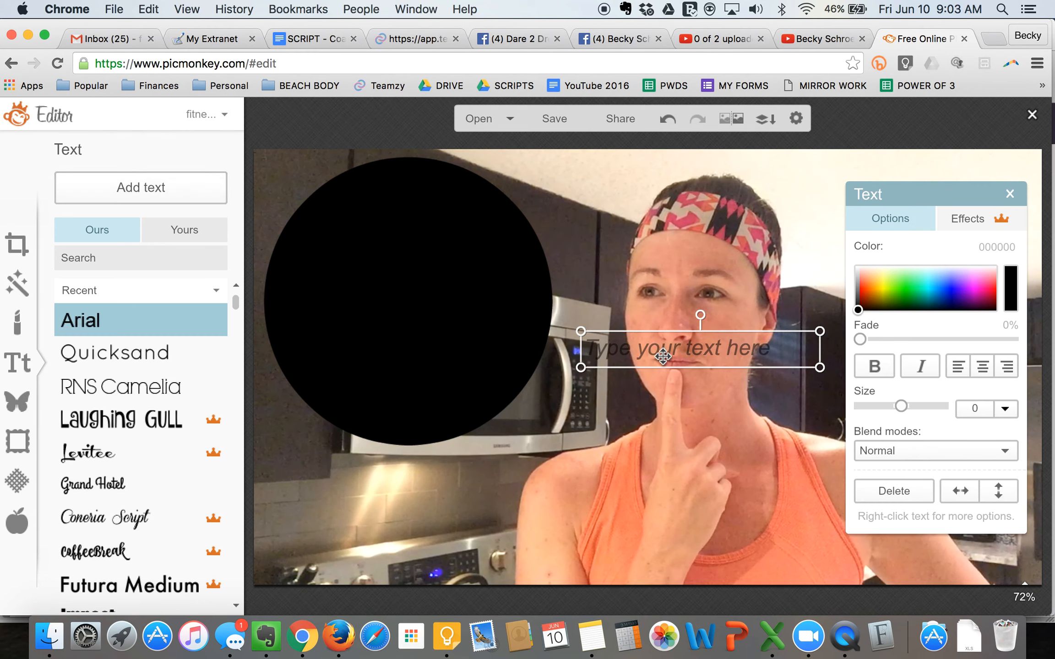
left_click(663, 356)
key("super+v")
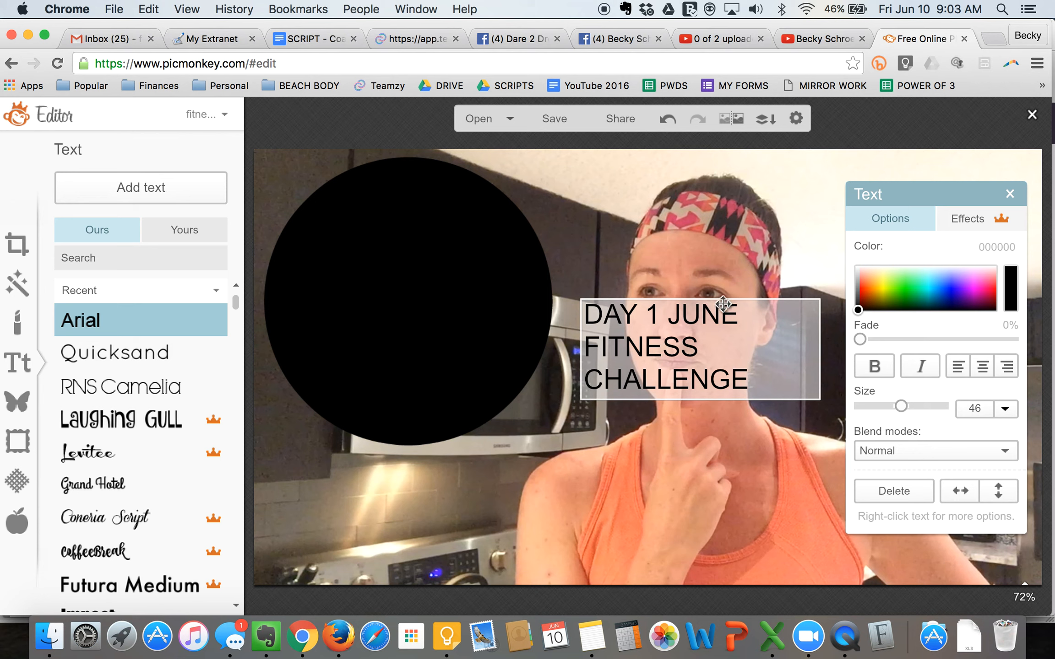
- Break the caption after "DAY 1" so that "JUNE FITNESS" starts a new line, and center the text
key("Delete")
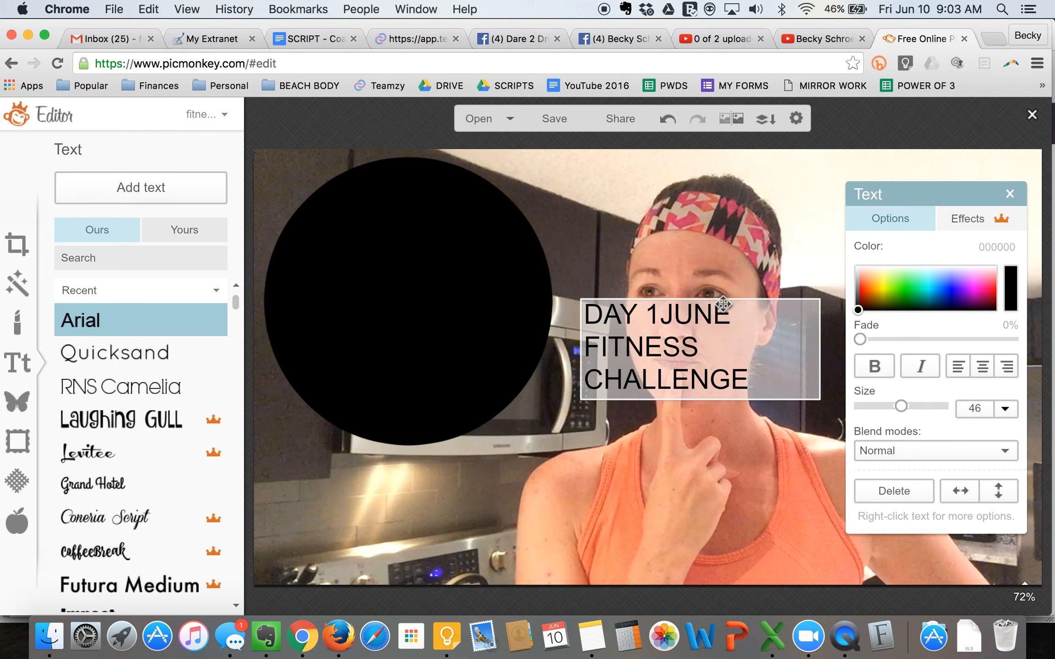
key("Return")
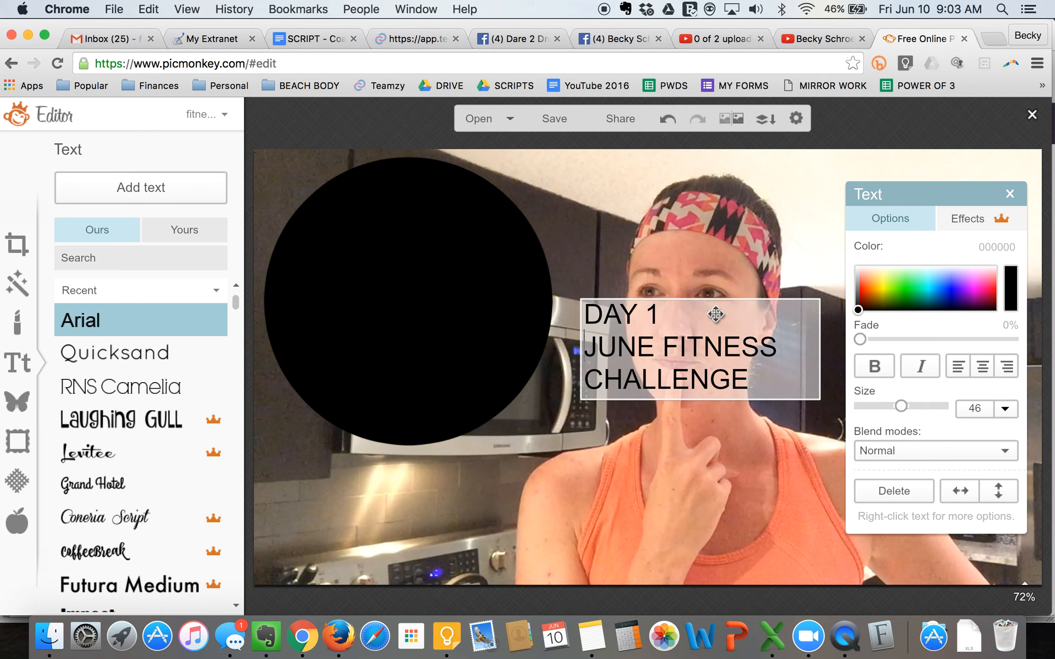
left_click(983, 369)
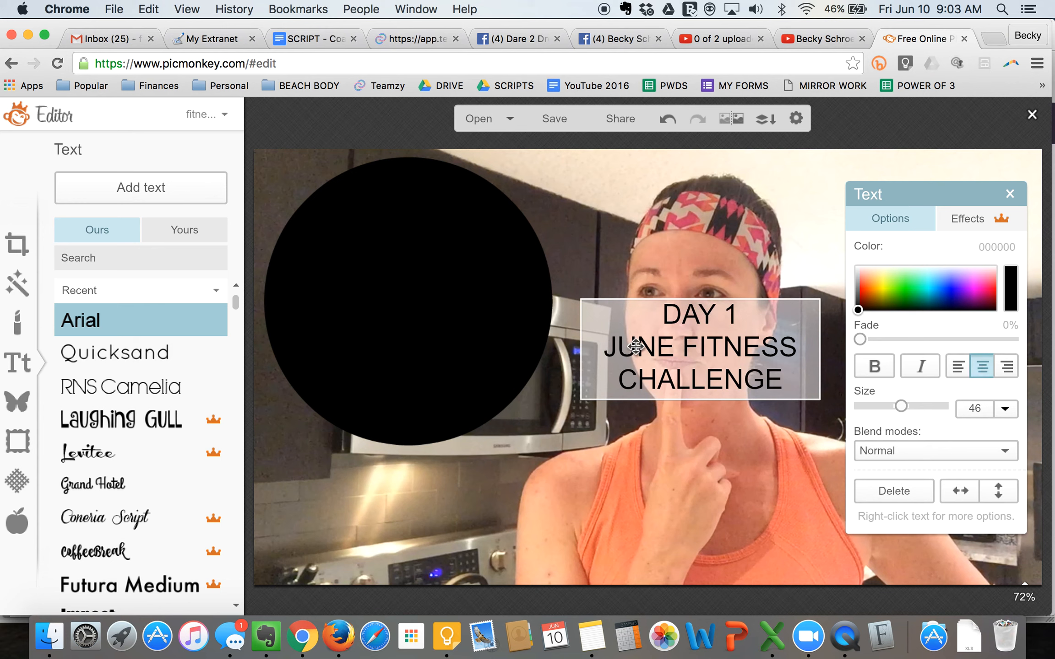
- Change the whole caption's font to DJB This is My Life from the user's own fonts
key("super+a")
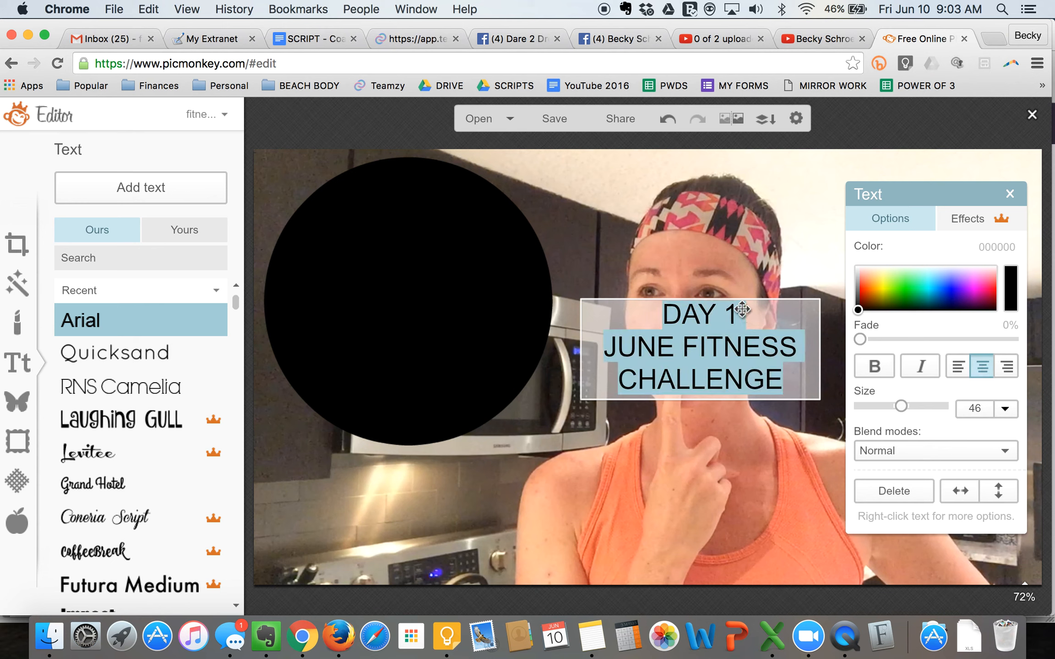
left_click(173, 227)
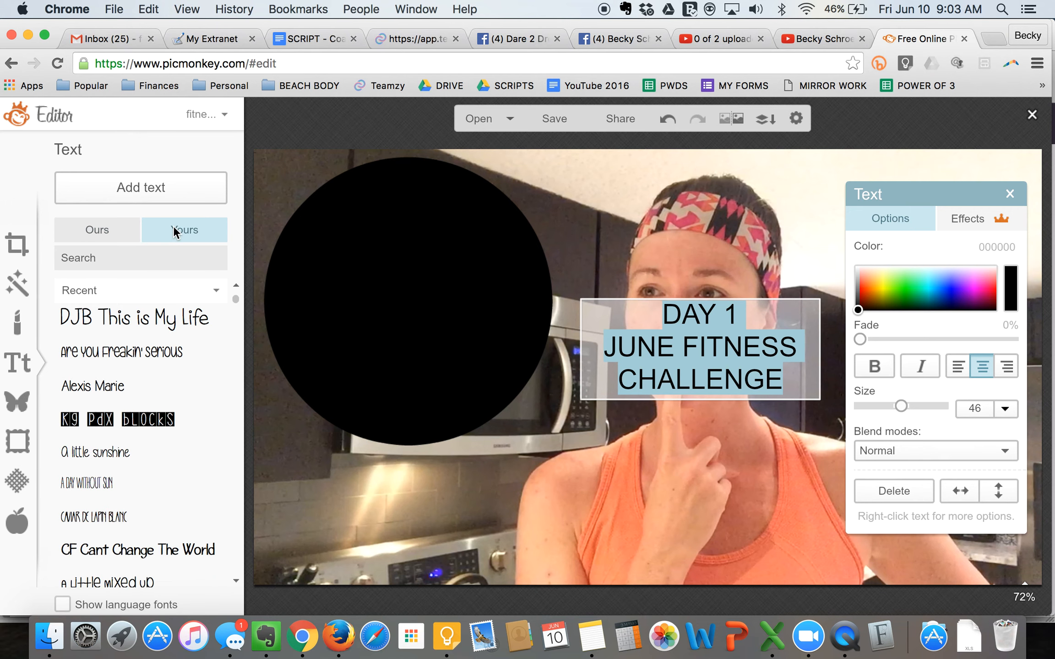
left_click(90, 321)
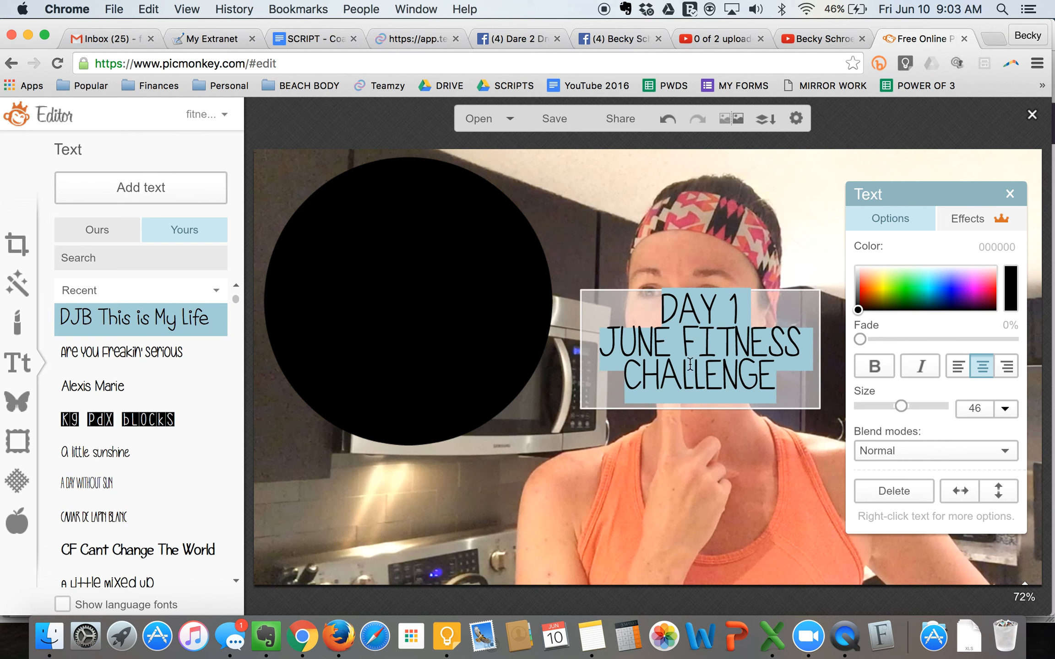
left_click(745, 309)
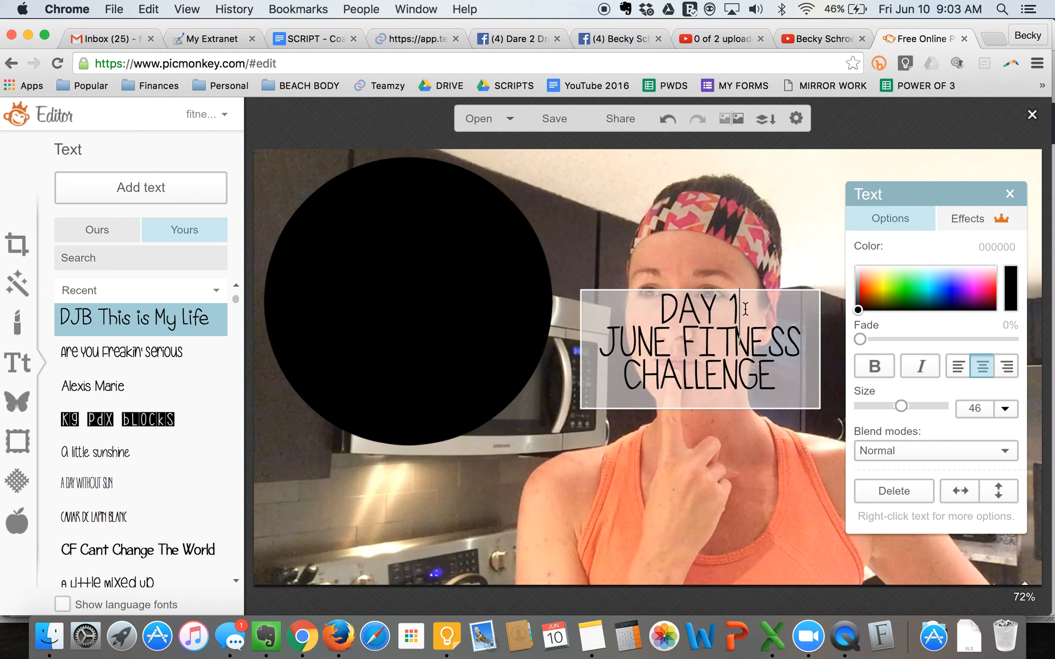
- Check the text sizes in the note, then set the "DAY 1" line of the caption to size 126
key("super+Tab")
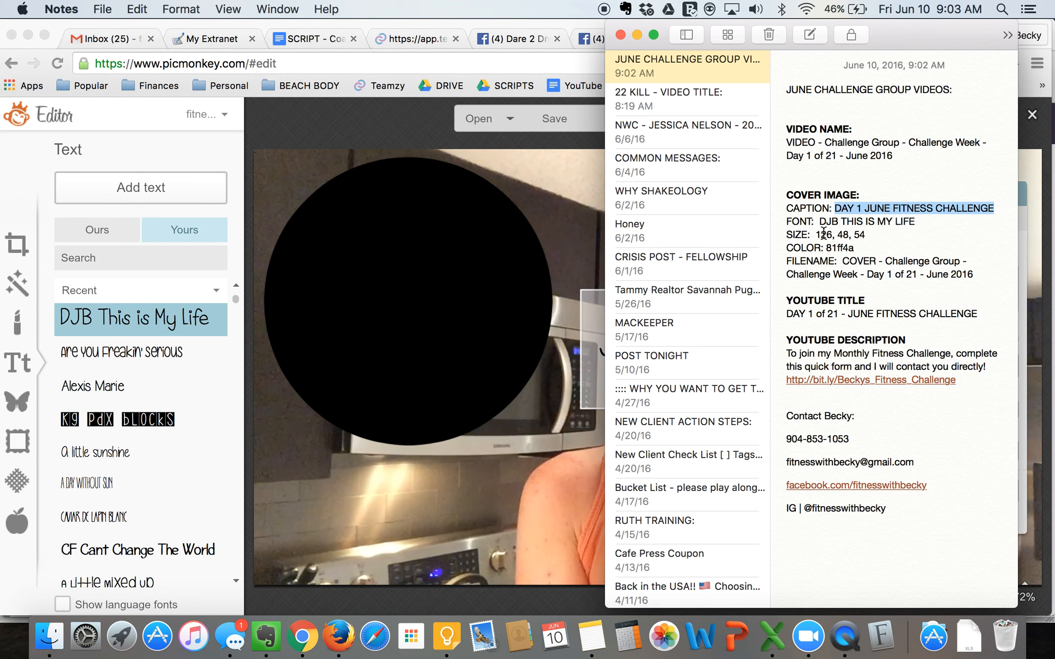
left_click_drag(816, 235, 864, 235)
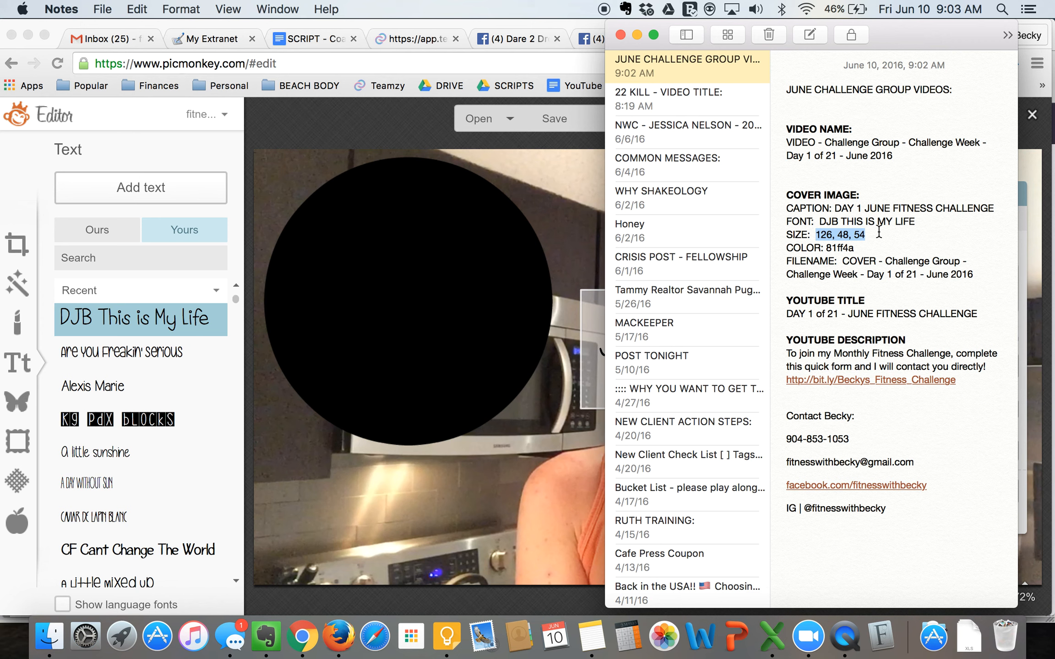
key("Left")
key("super+Tab")
left_click(663, 304)
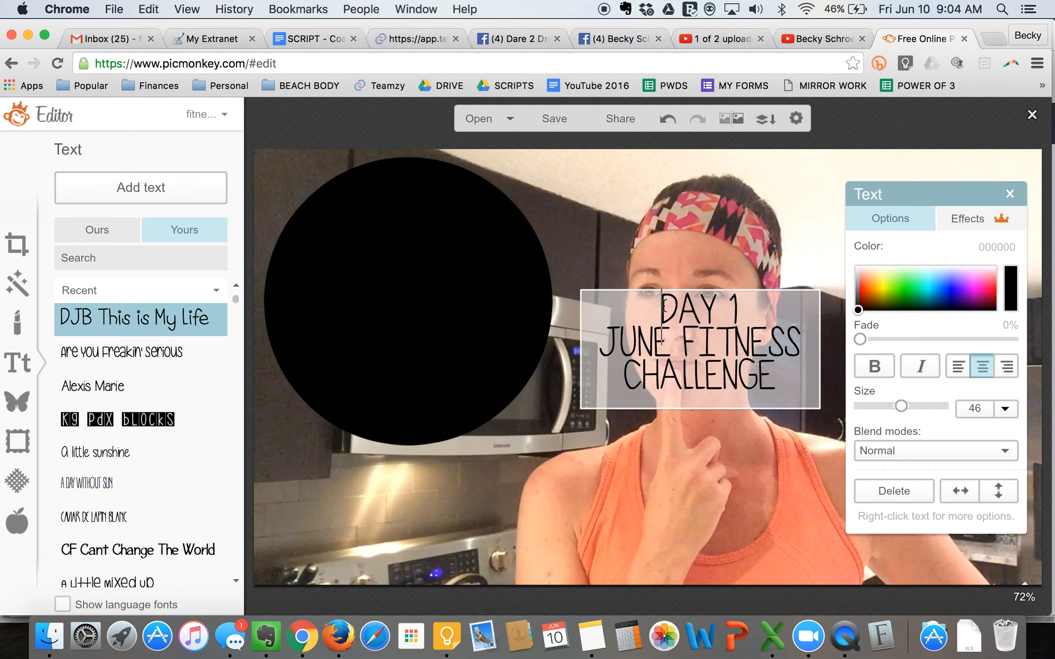
left_click_drag(663, 305, 744, 307)
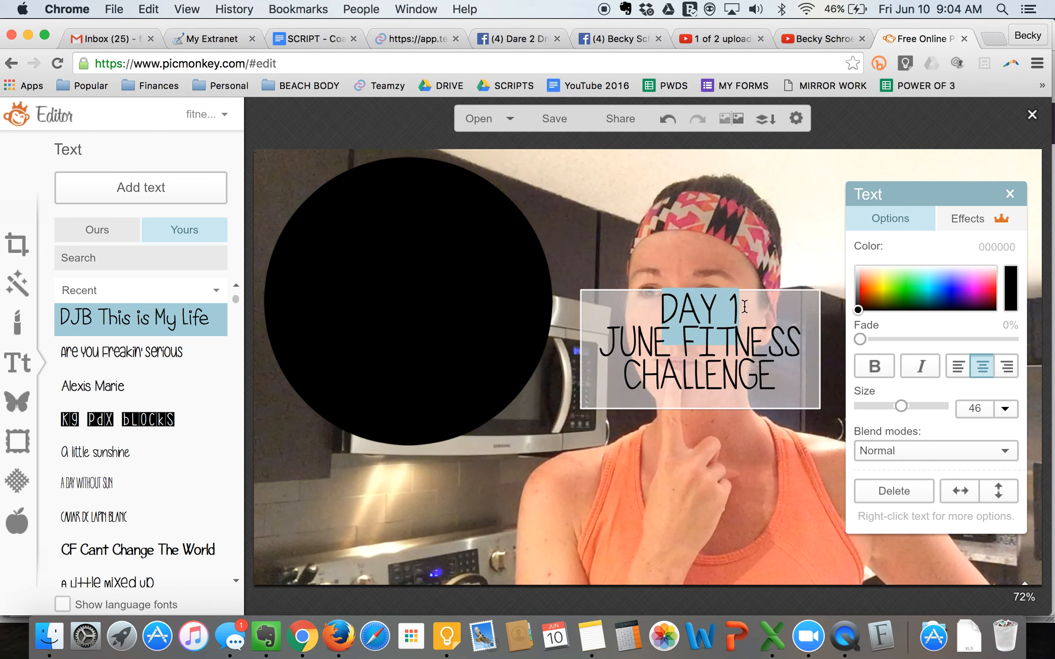
left_click(975, 408)
type("126")
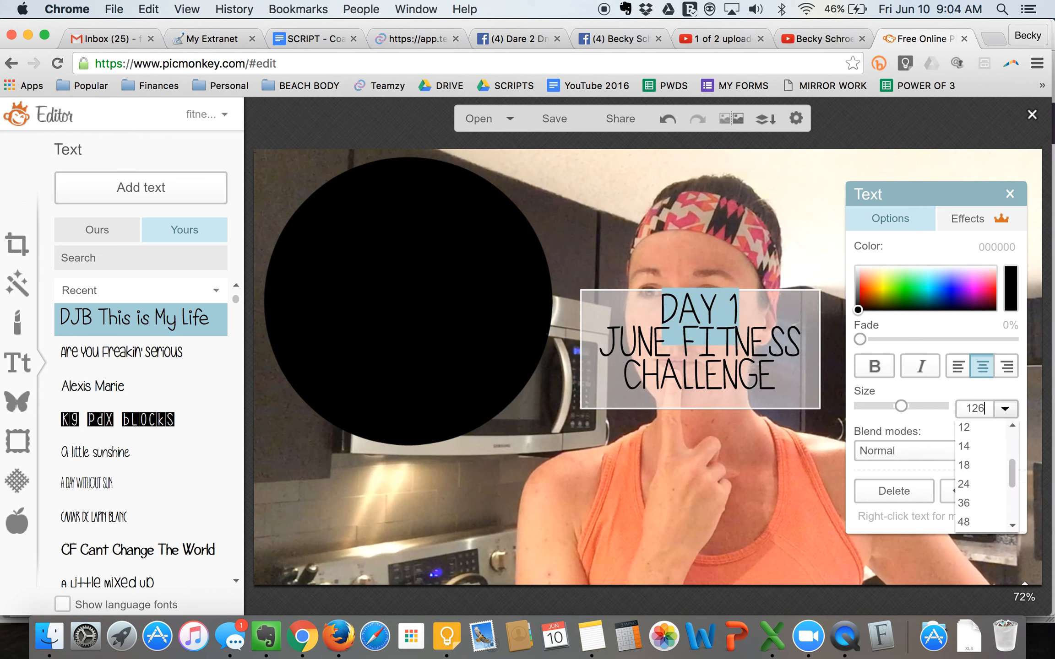
key("Return")
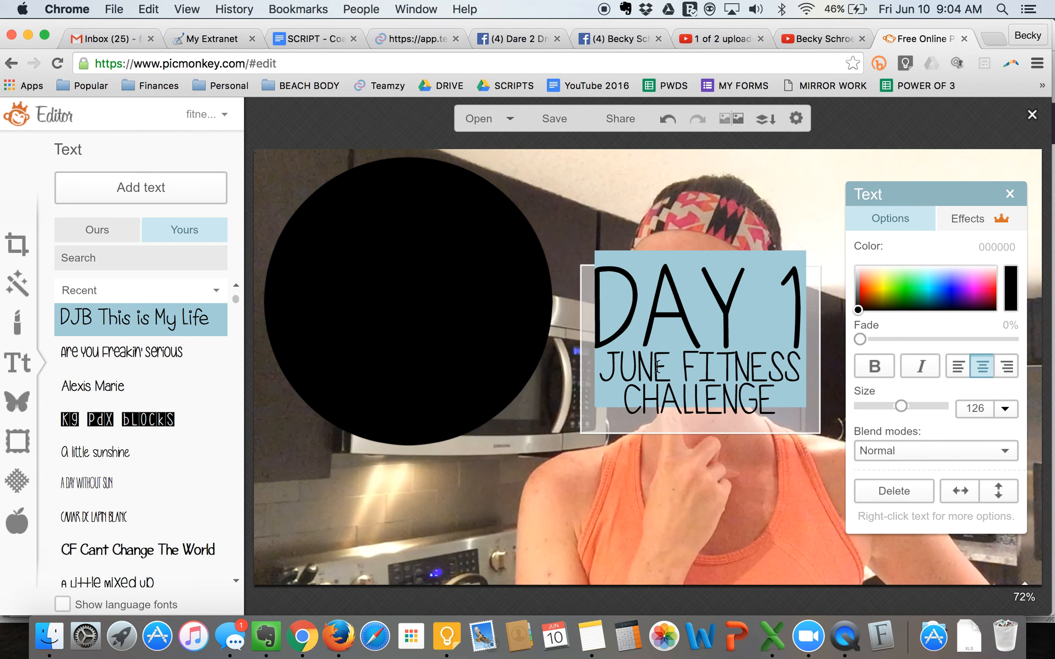
- Check the note again and set the "JUNE FITNESS" line of the caption to size 48
key("super+Tab")
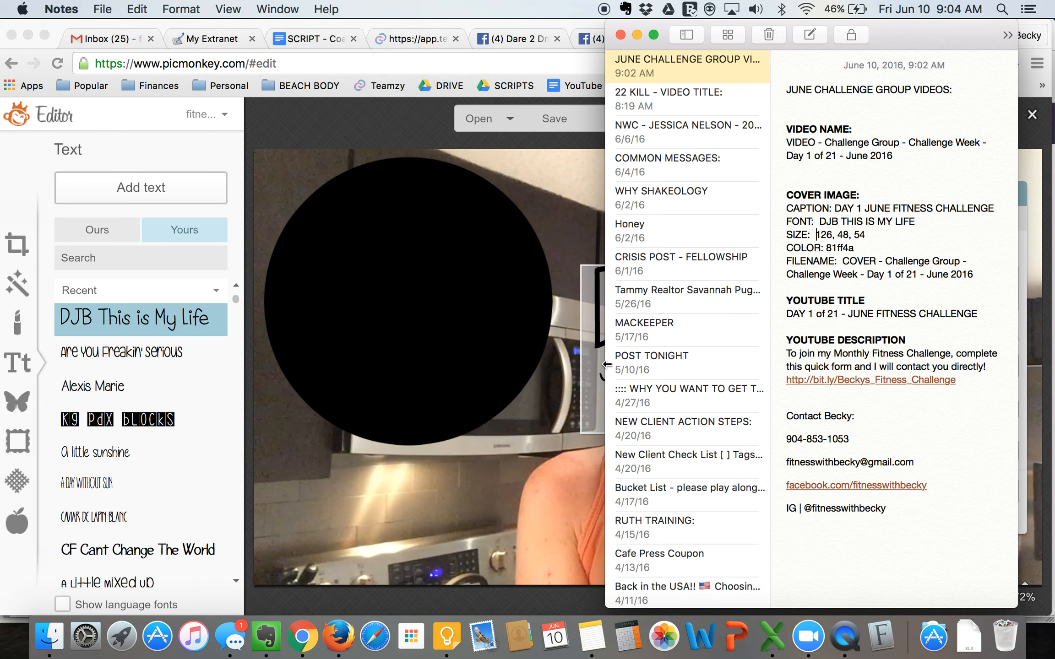
key("super+Tab")
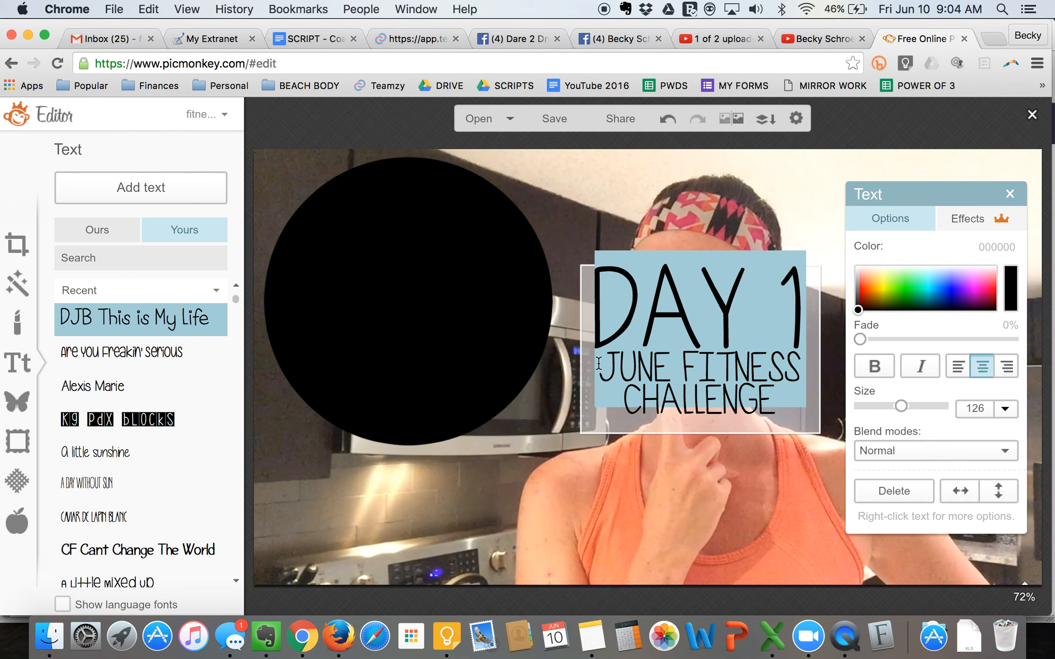
left_click_drag(612, 365, 799, 368)
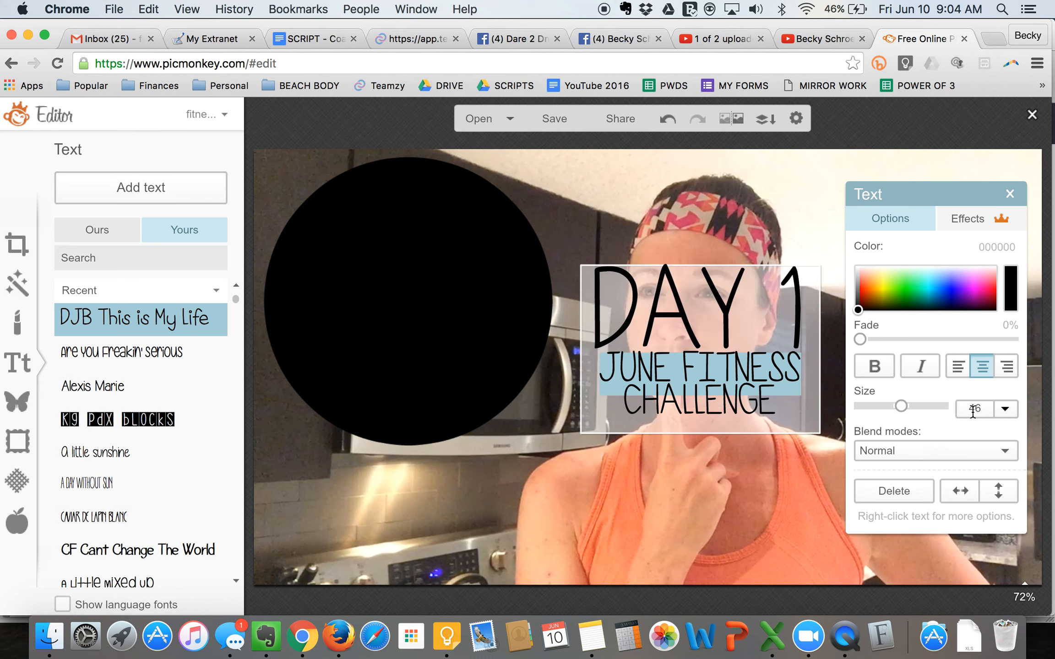
type("48")
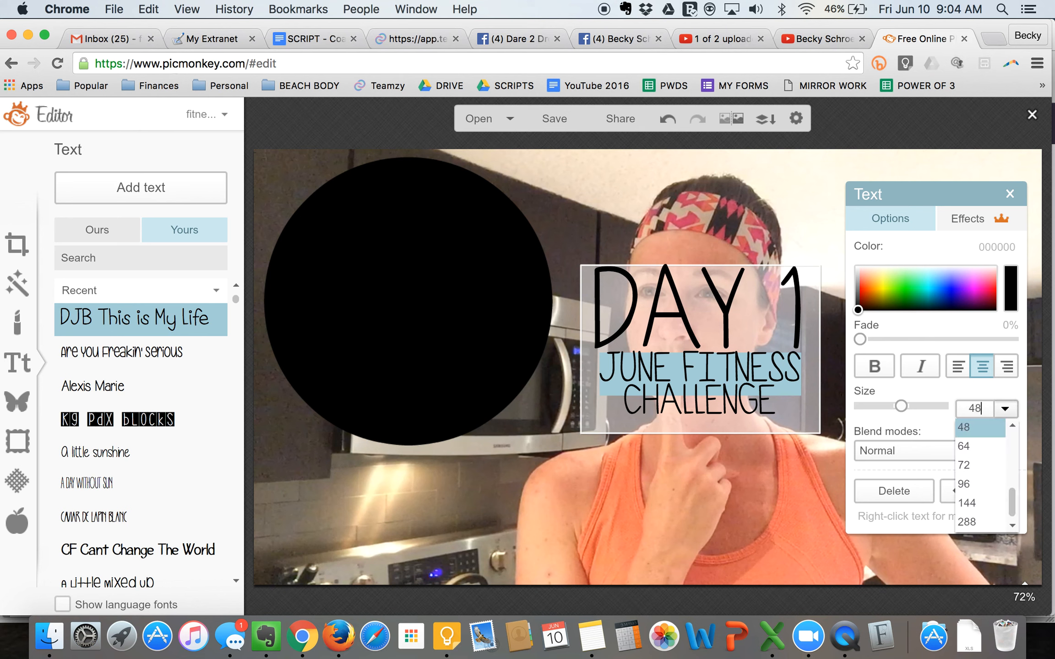
key("Return")
- Set the "CHALLENGE" line of the caption to size 54 and finish editing the text
left_click_drag(628, 405, 776, 405)
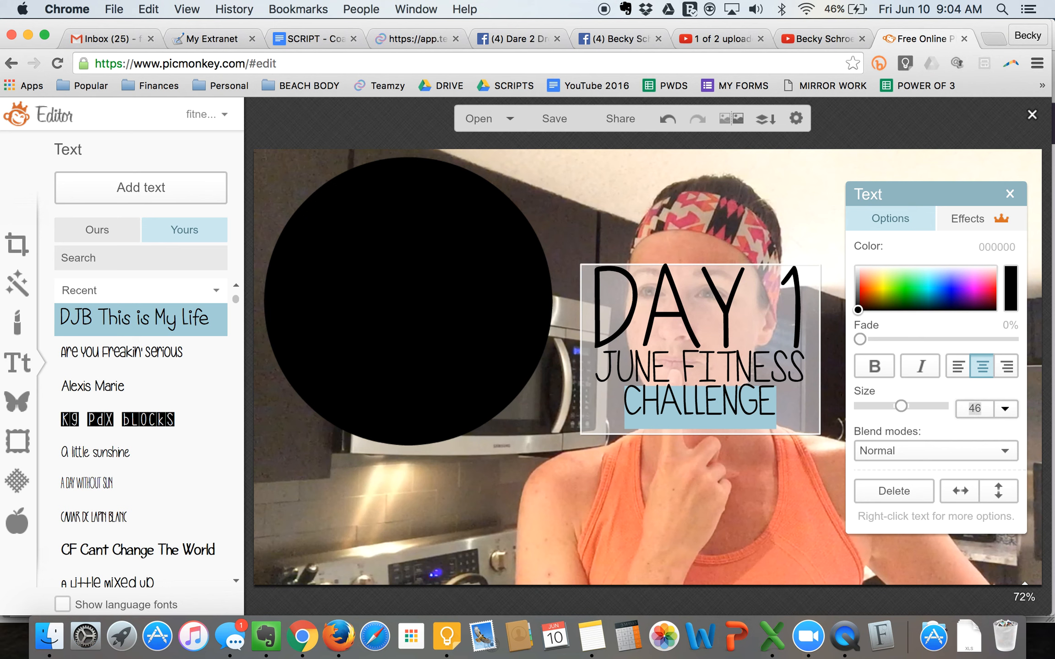
type("54")
key("Return")
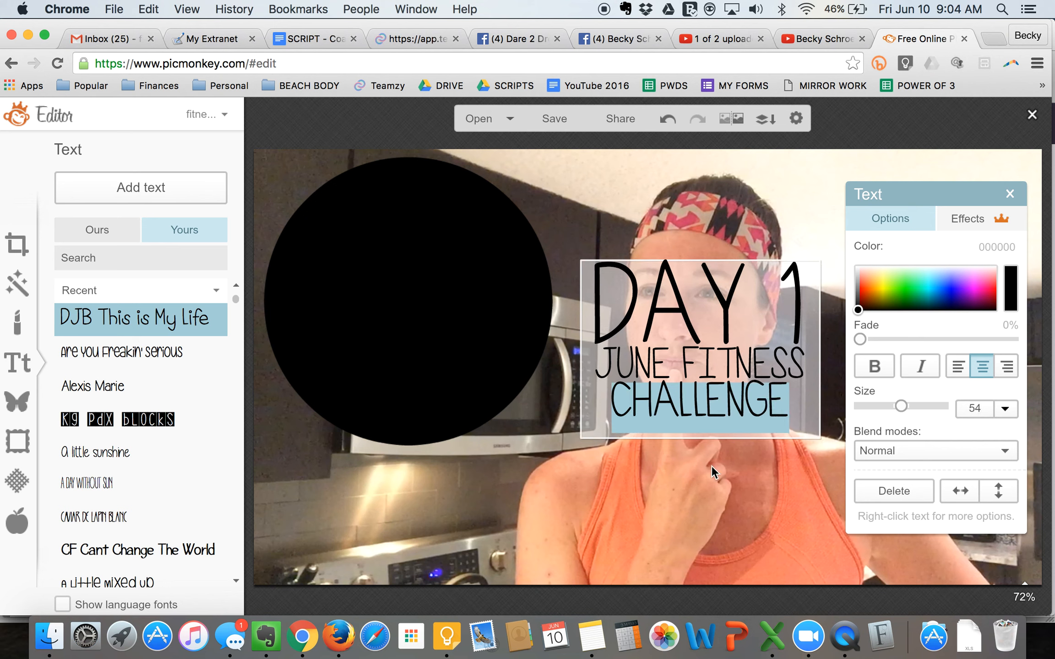
left_click(689, 468)
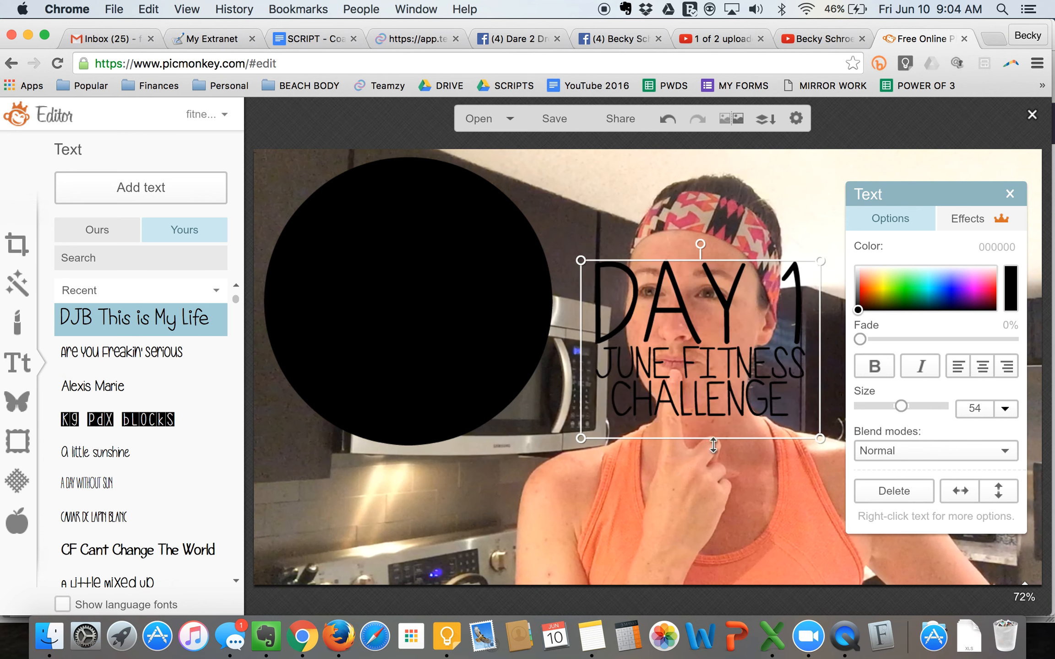
- Try green and turquoise colors from the color spectrum on the whole caption
double_click(717, 380)
mouse_move(903, 291)
left_mouse_down()
mouse_move(937, 288)
mouse_move(925, 302)
mouse_move(915, 291)
left_mouse_up()
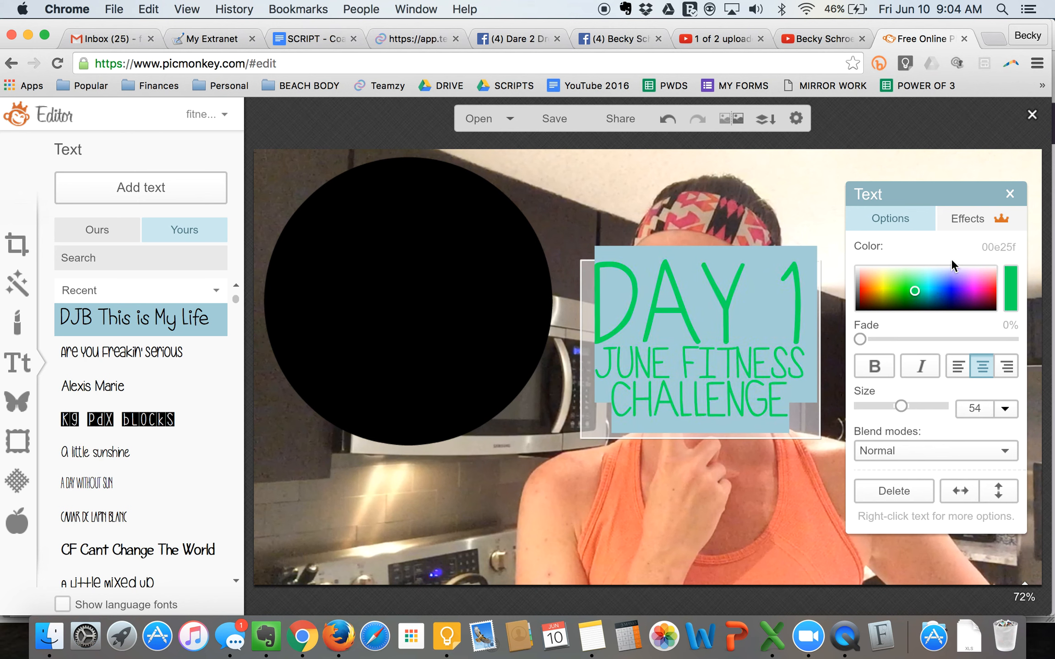
left_click(913, 291)
mouse_move(937, 284)
left_mouse_down()
mouse_move(946, 287)
mouse_move(928, 292)
left_mouse_up()
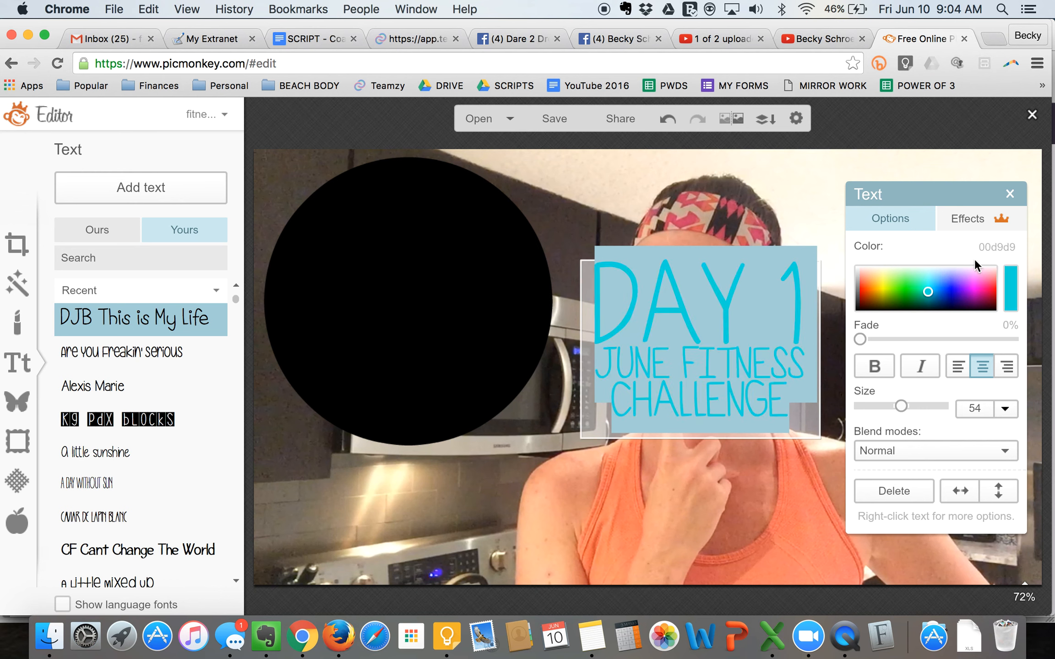
left_click(907, 289)
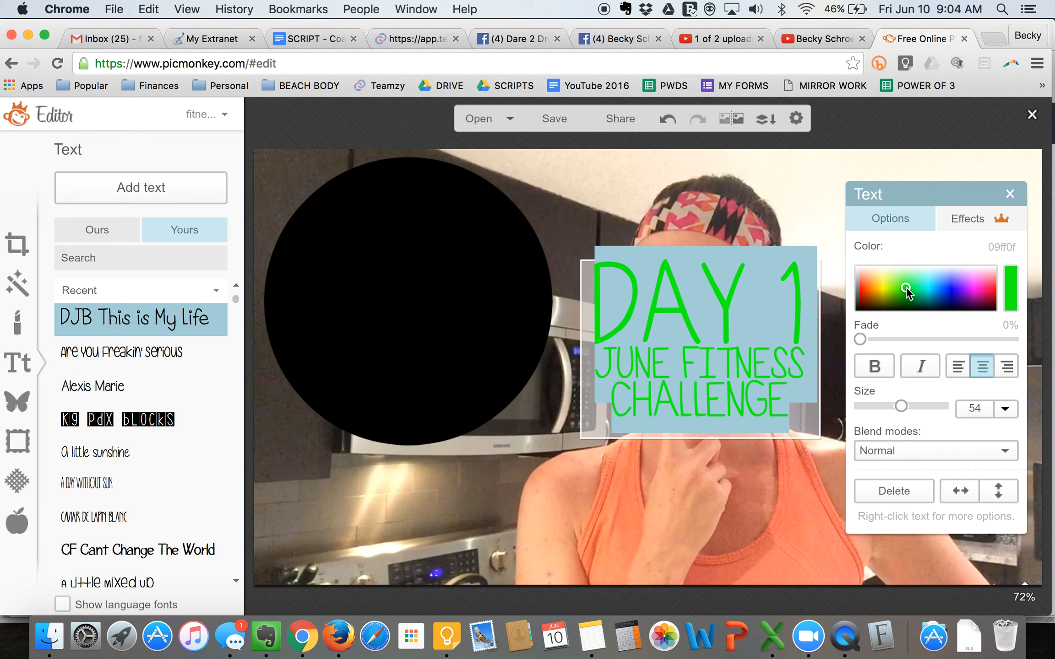
- Copy the color code 81ff4a from the note, apply it to the whole caption, and move the caption onto the black circle
key("super+Tab")
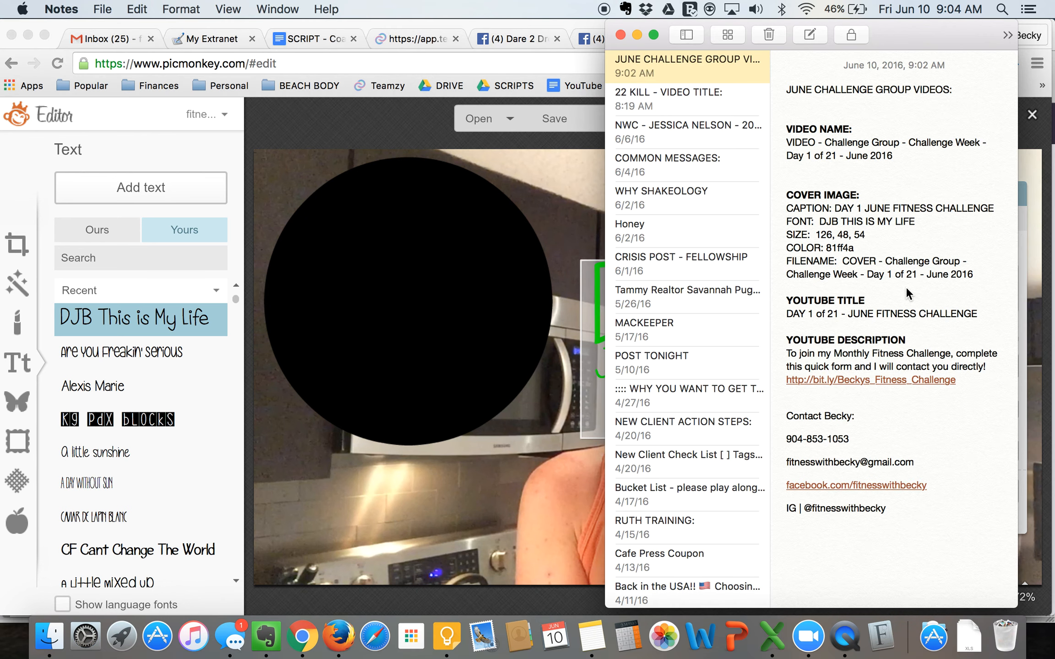
left_click_drag(827, 248, 887, 248)
key("super+c")
key("super+Tab")
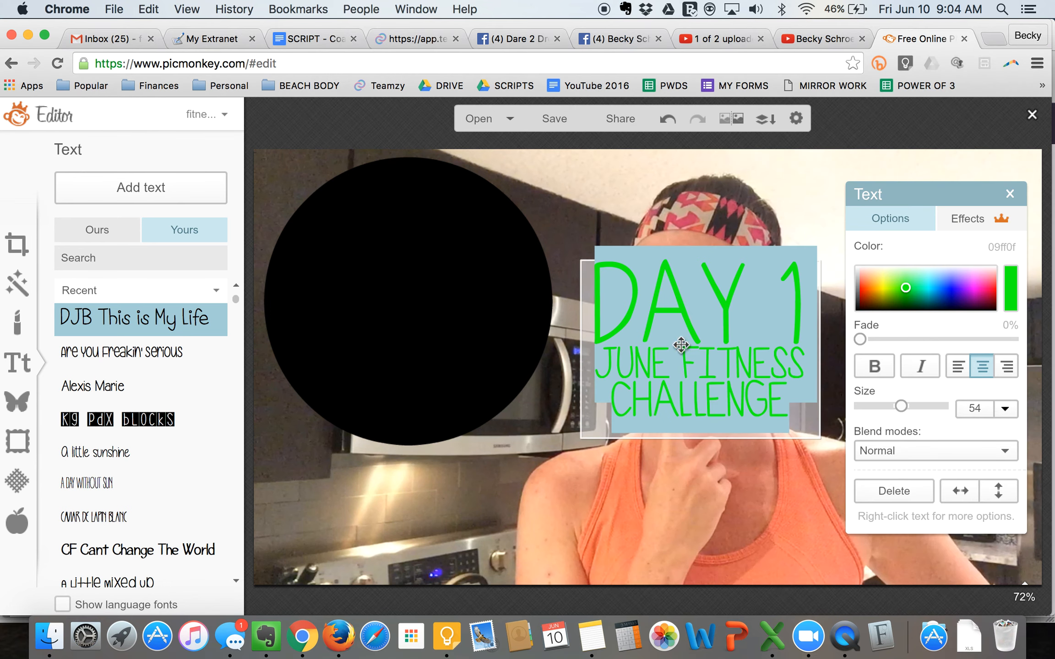
left_click(1001, 247)
key("super+v")
key("Return")
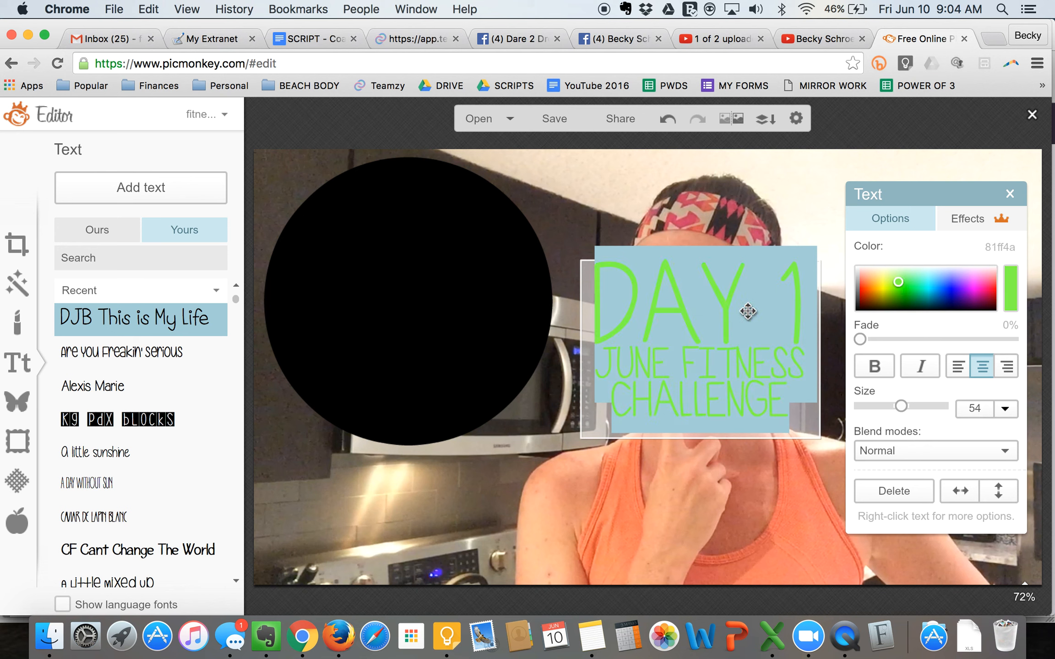
left_click(657, 237)
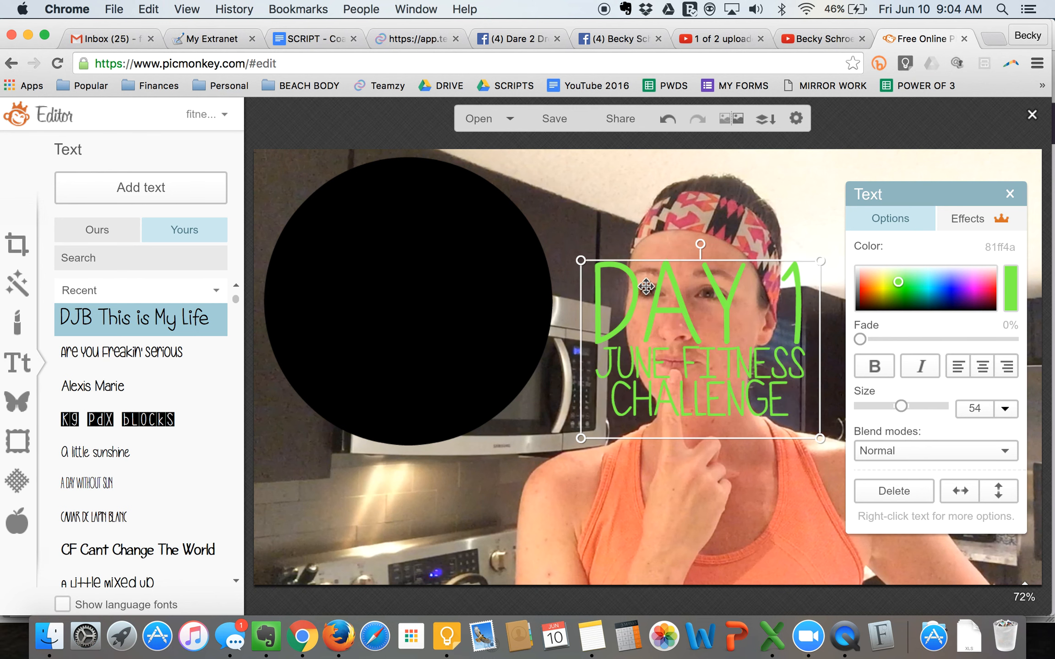
left_click_drag(655, 302, 364, 260)
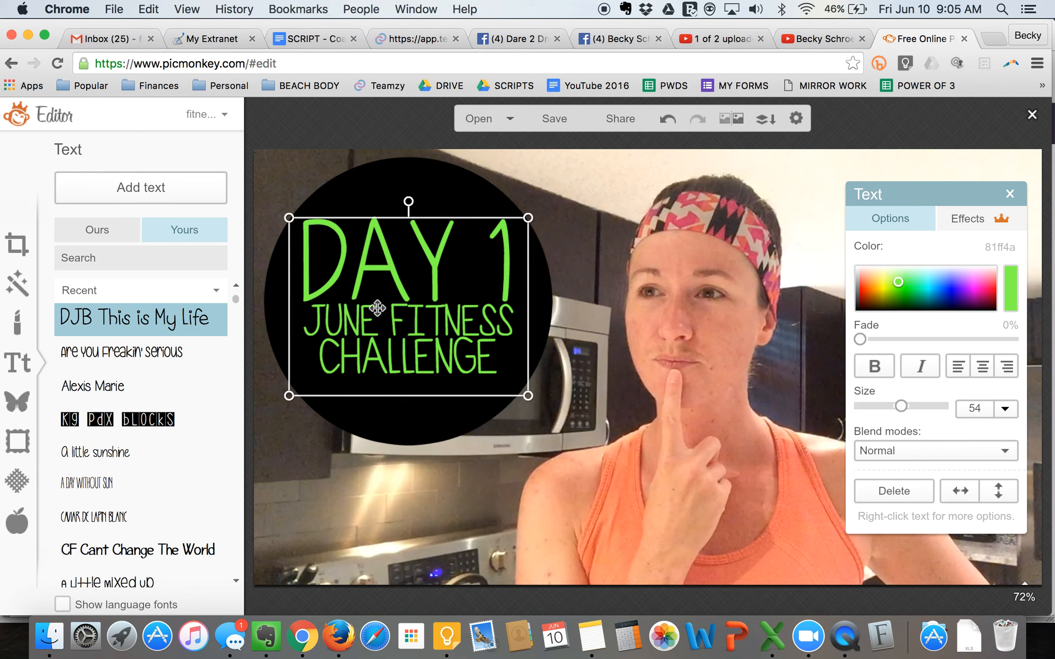
- Change the caption's day number to 5 and widen the text box so "DAY 5" fits on one line
double_click(477, 270)
key("shift+Right")
type("5")
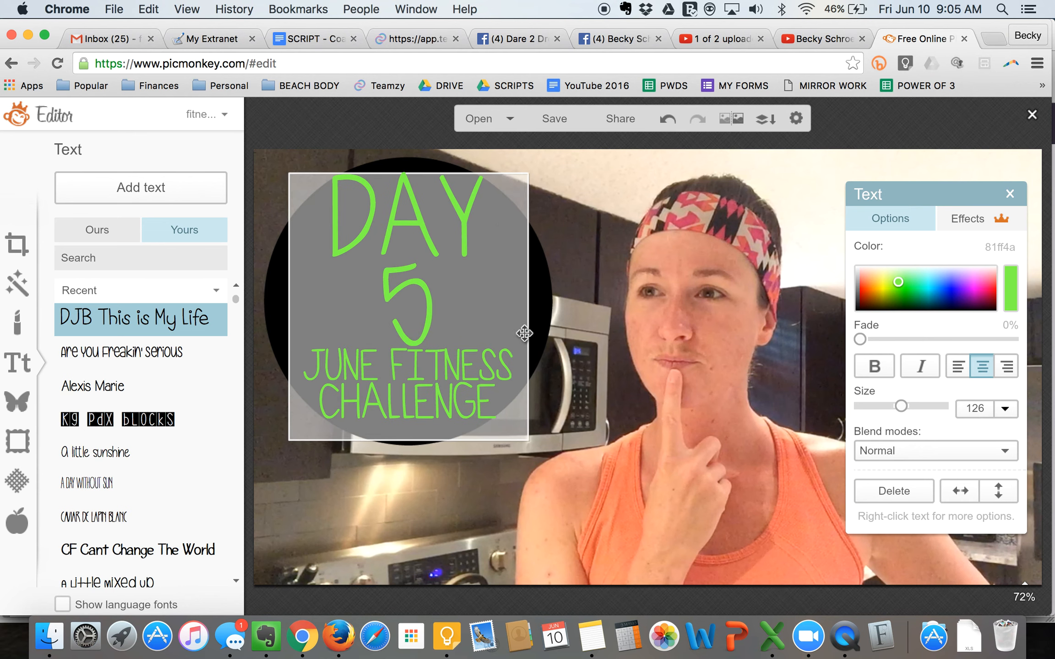
left_click(542, 334)
left_click_drag(527, 328, 556, 330)
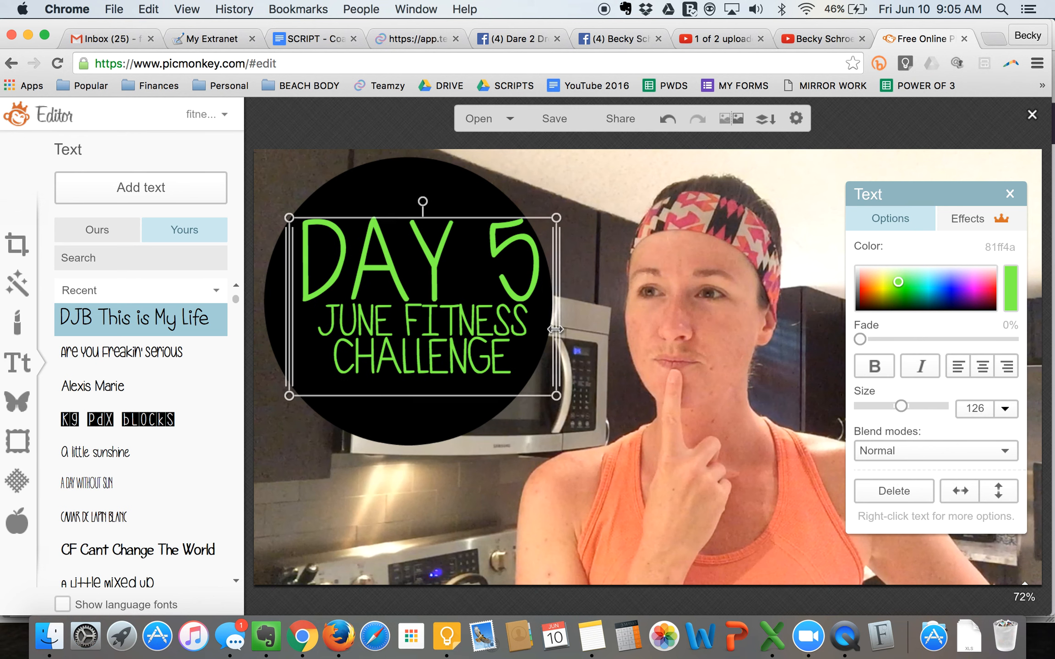
- Move the caption further inside the black circle and shrink the circle slightly around it
left_click_drag(397, 323, 385, 328)
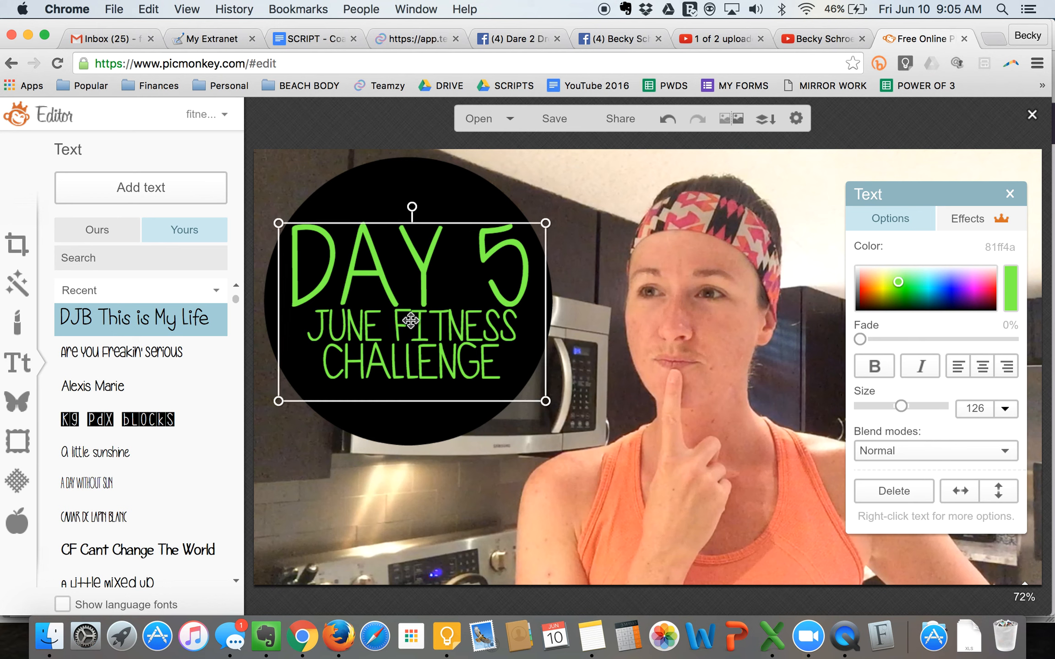
left_click(332, 493)
left_click(423, 393)
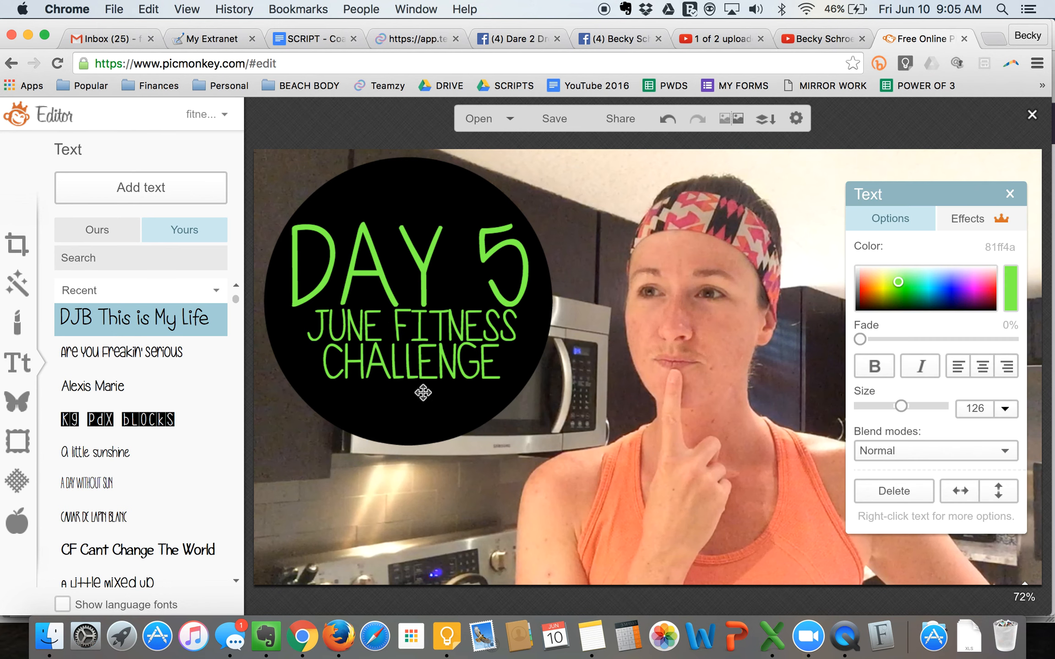
left_click(442, 408)
left_click_drag(566, 459, 554, 447)
left_click_drag(416, 343, 417, 347)
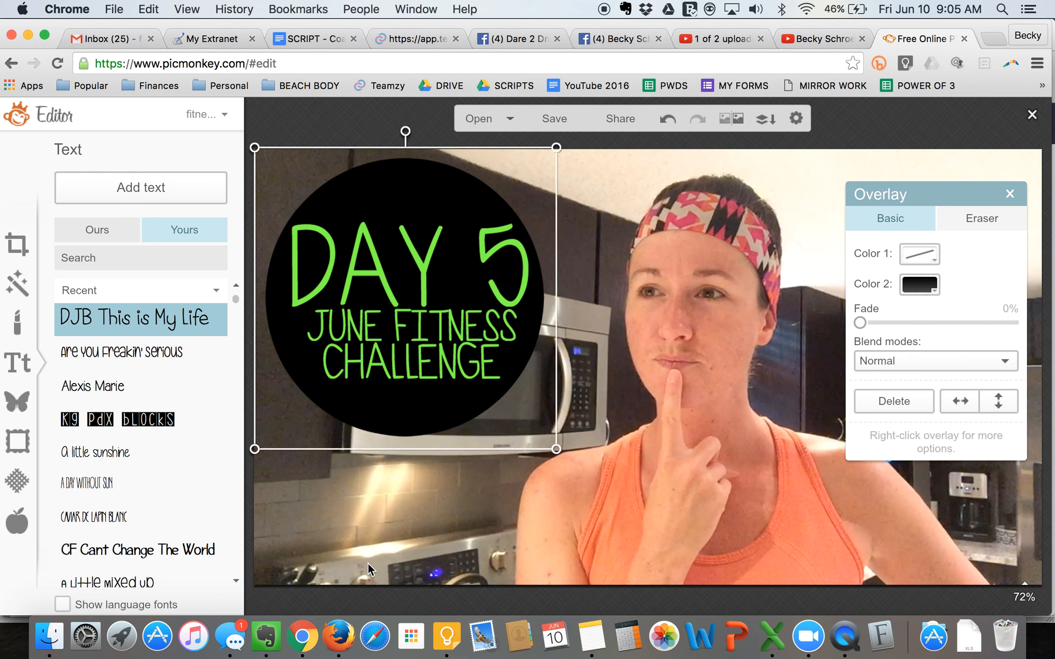
- Reposition the caption and the black circle so the text sits centered inside the circle, and deselect them
left_click(378, 537)
left_click_drag(410, 411, 449, 464)
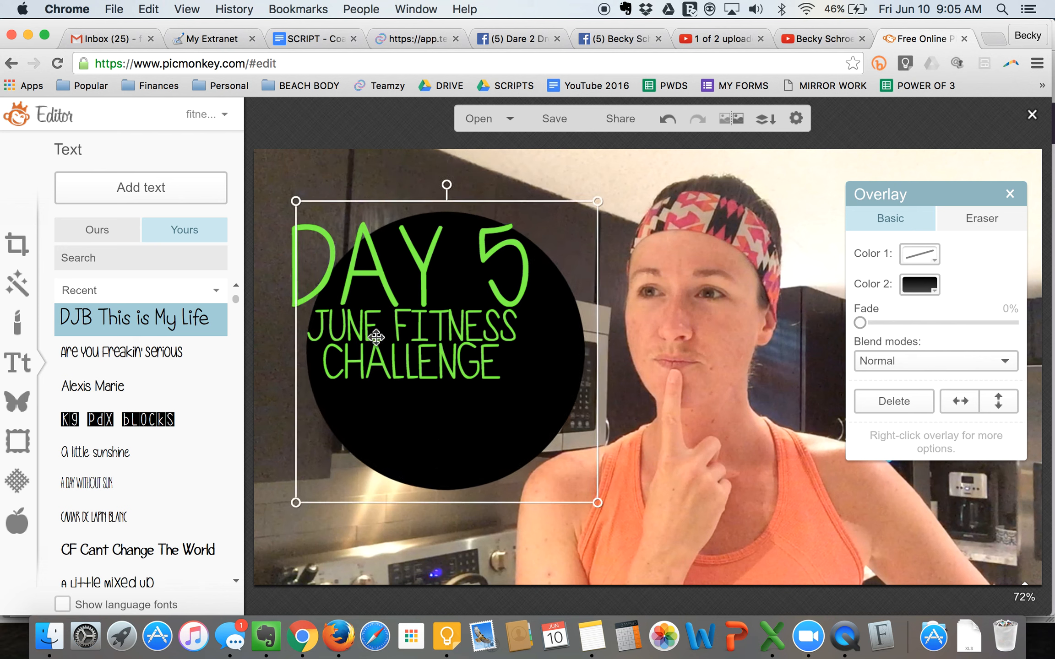
left_click(301, 240)
mouse_move(296, 244)
left_mouse_down()
mouse_move(312, 251)
mouse_move(323, 285)
mouse_move(304, 249)
left_mouse_up()
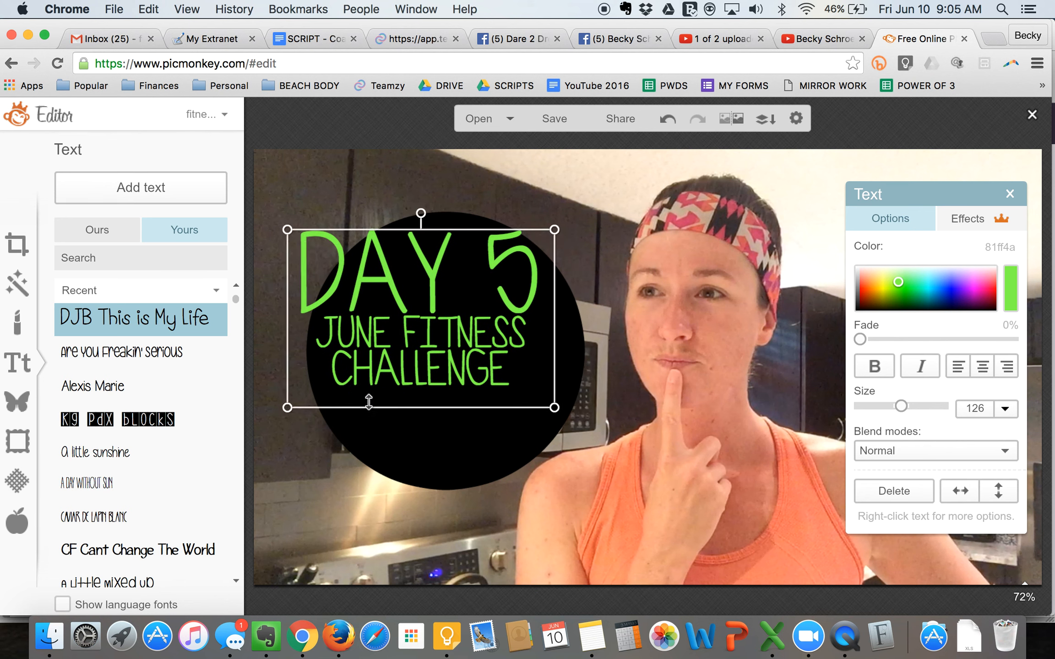
left_click(376, 419)
left_click_drag(388, 431, 358, 384)
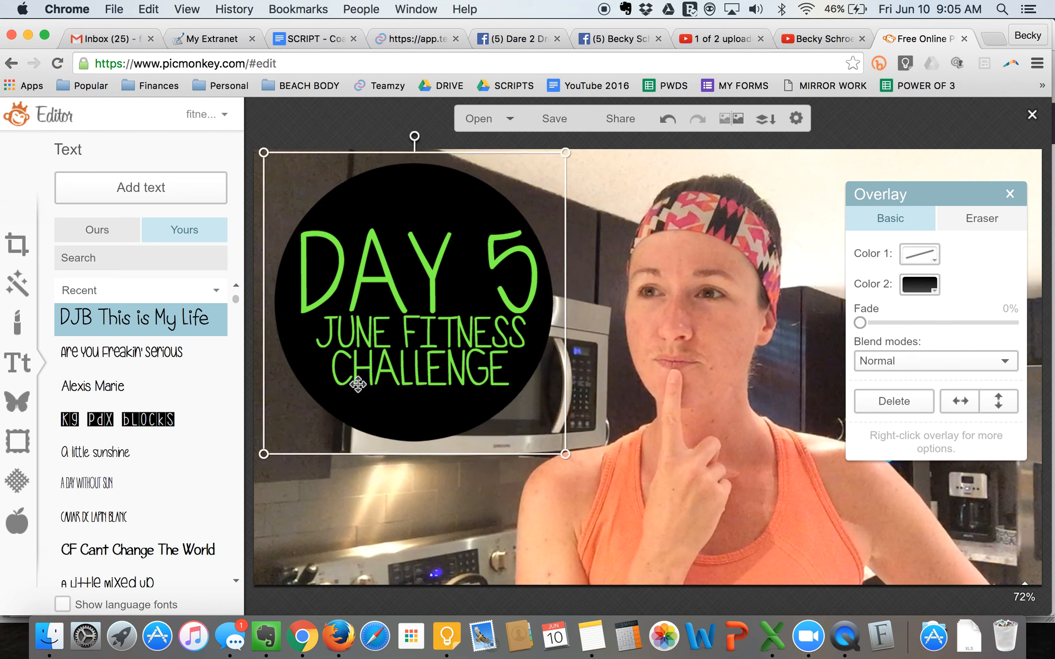
left_click(364, 496)
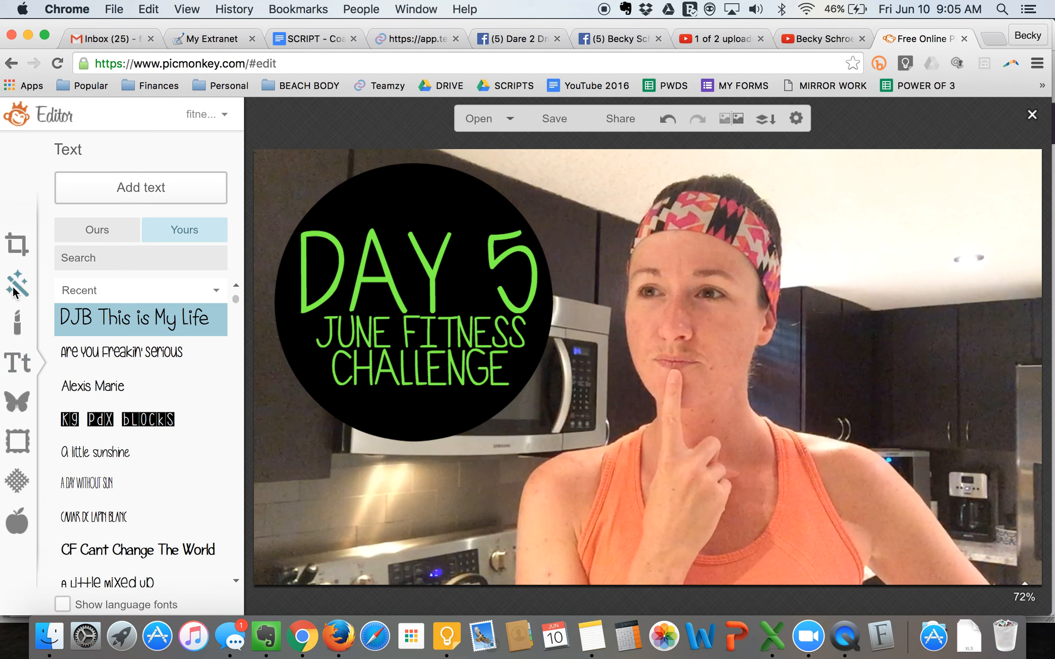
- Auto-adjust the photo's exposure and apply the adjustment
left_click(20, 277)
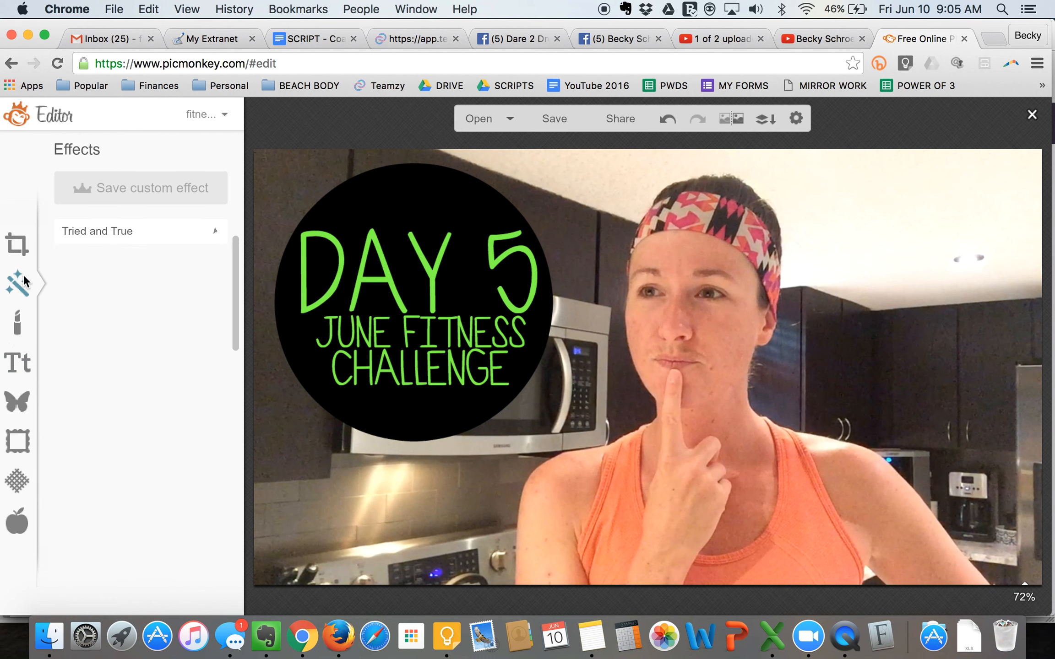
left_click(17, 248)
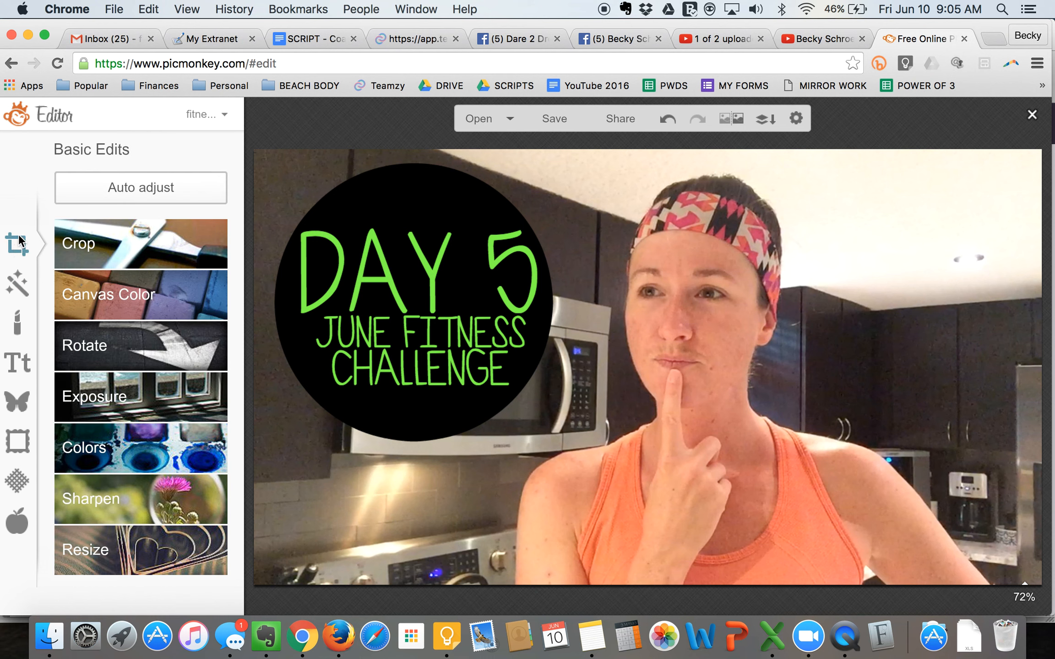
left_click(87, 400)
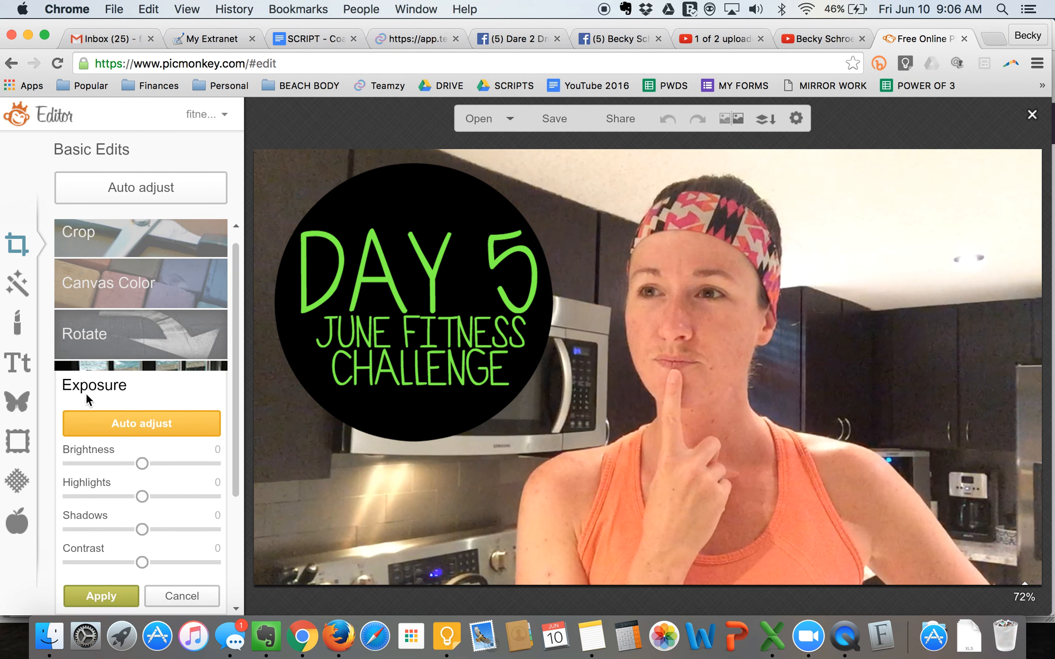
left_click(130, 430)
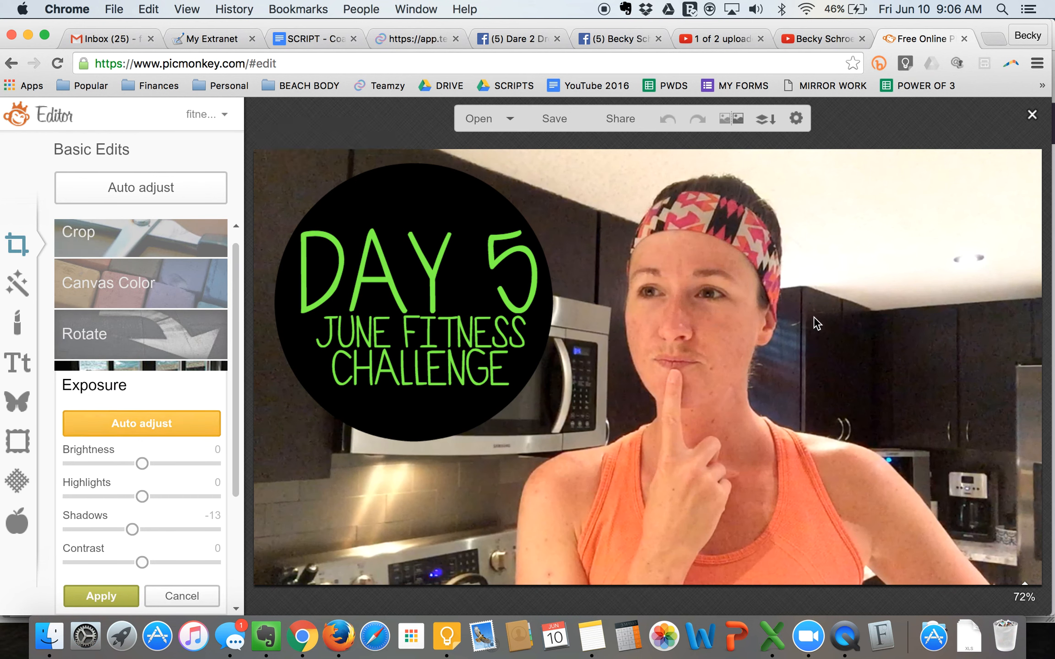
left_click(105, 595)
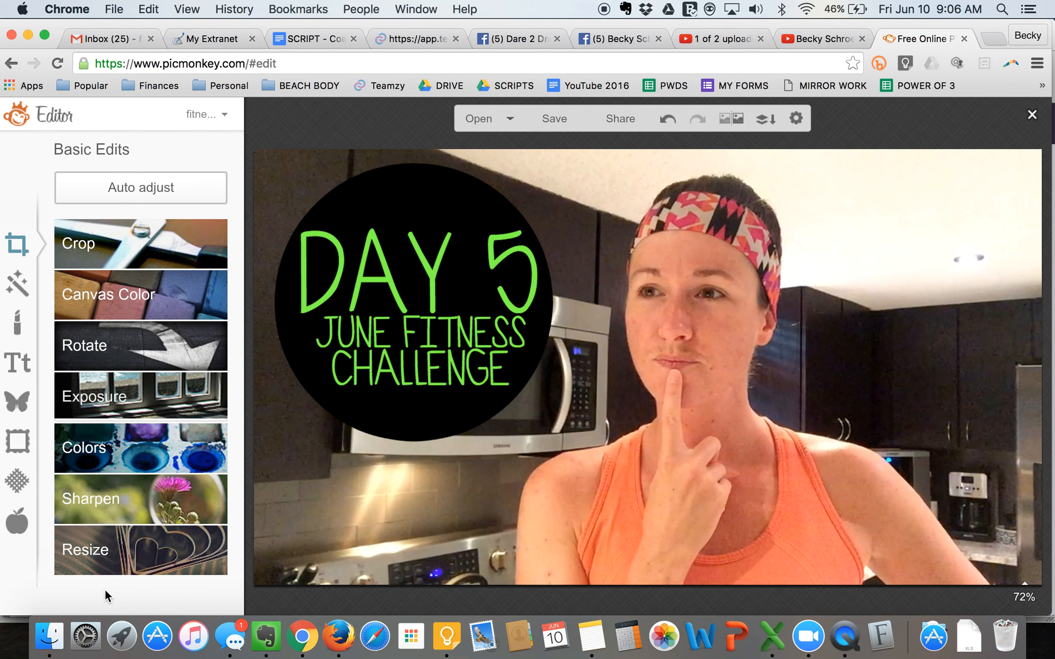
- Start saving the cover to the computer as a JPG in Sean quality, with COVERS as the destination folder
left_click(554, 118)
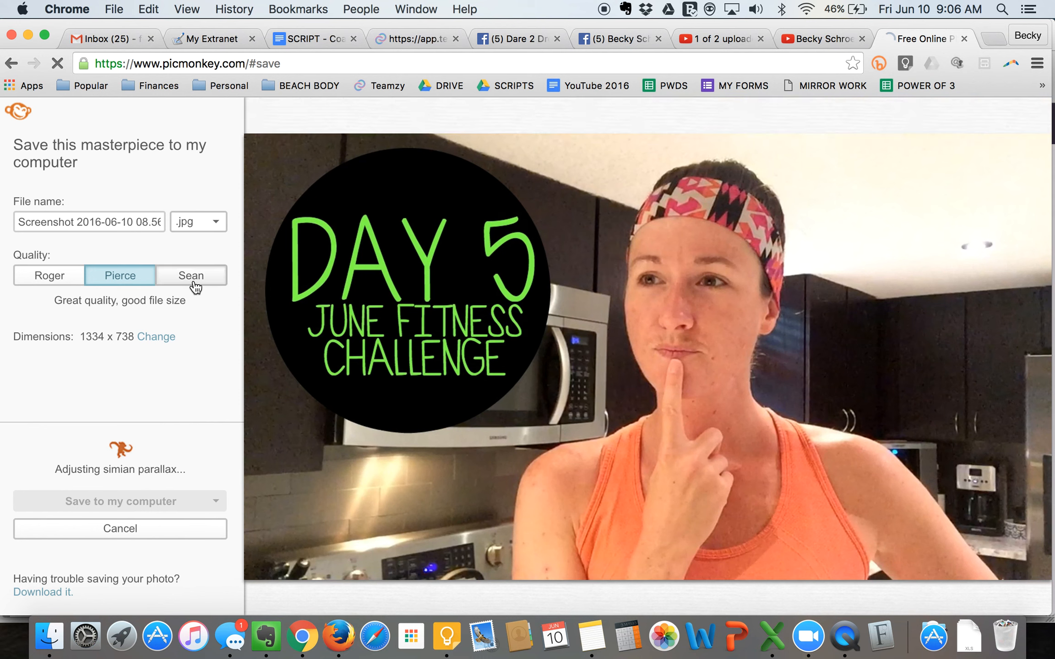
left_click(197, 280)
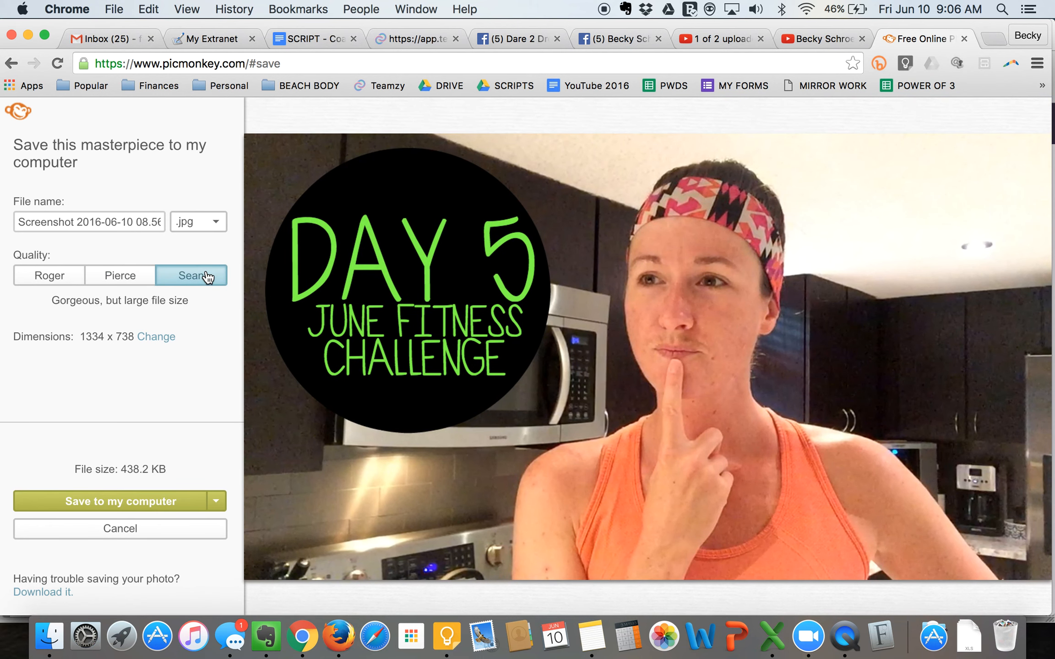
left_click(96, 498)
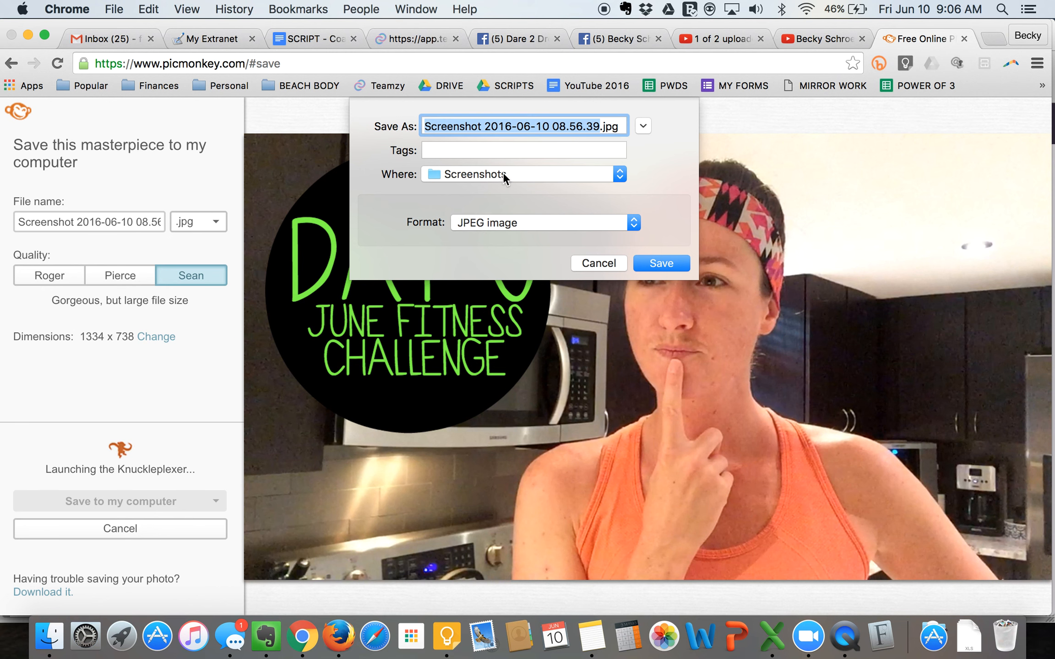
left_click(503, 172)
left_click(476, 432)
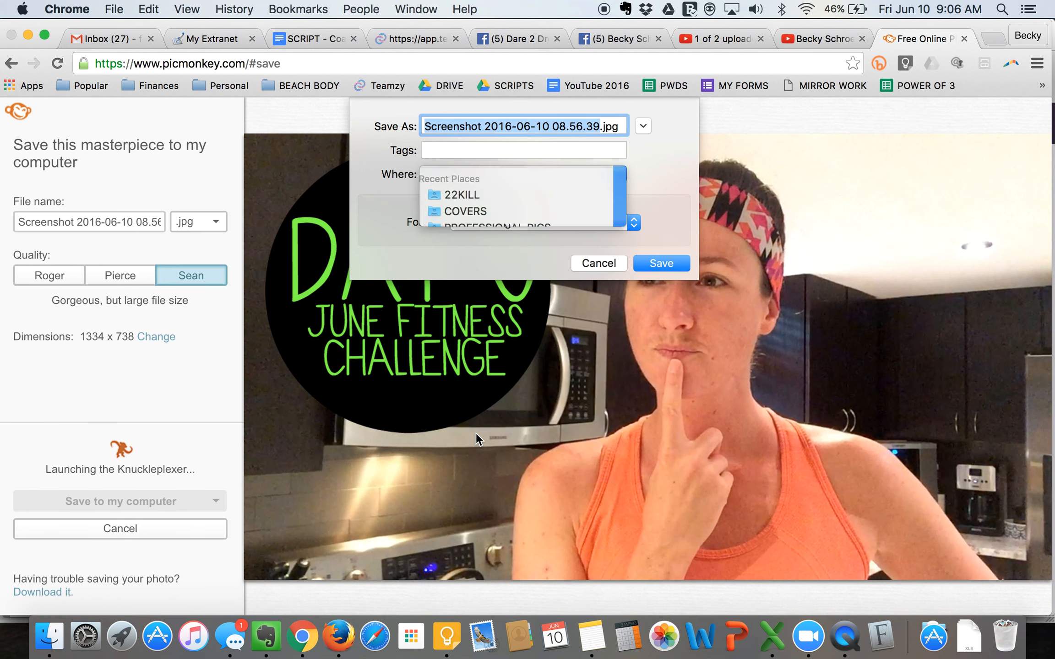
- Copy the cover filename from the note, name the file "COVER - Challenge Group - Challenge Week - Day 5 of 21 - June 2016", and save it
key("super+Tab")
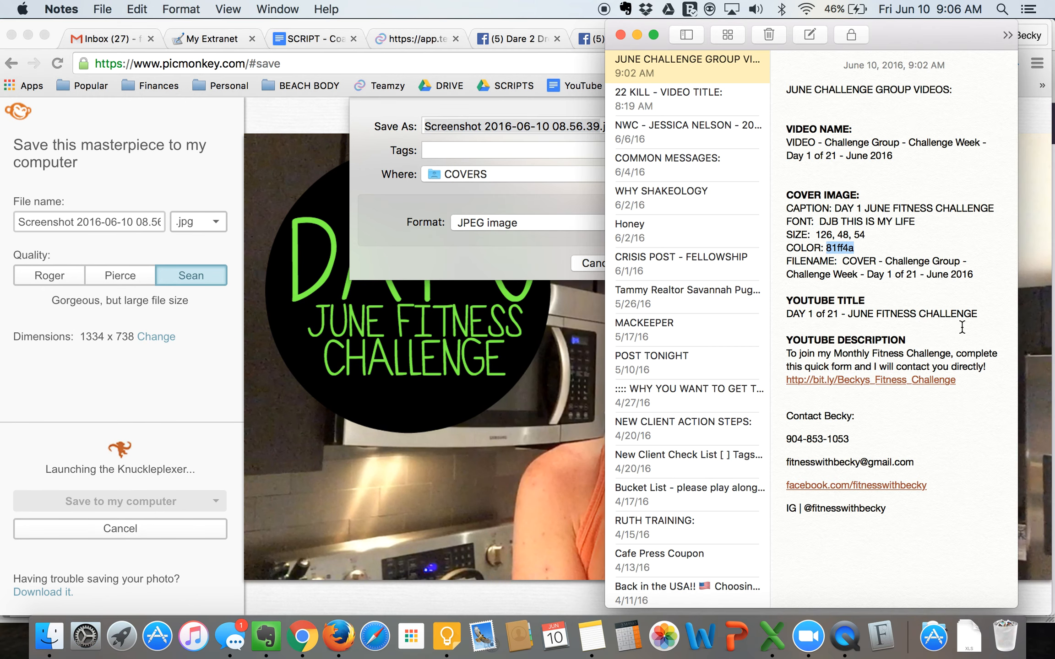
left_click_drag(843, 261, 1007, 273)
key("super+c")
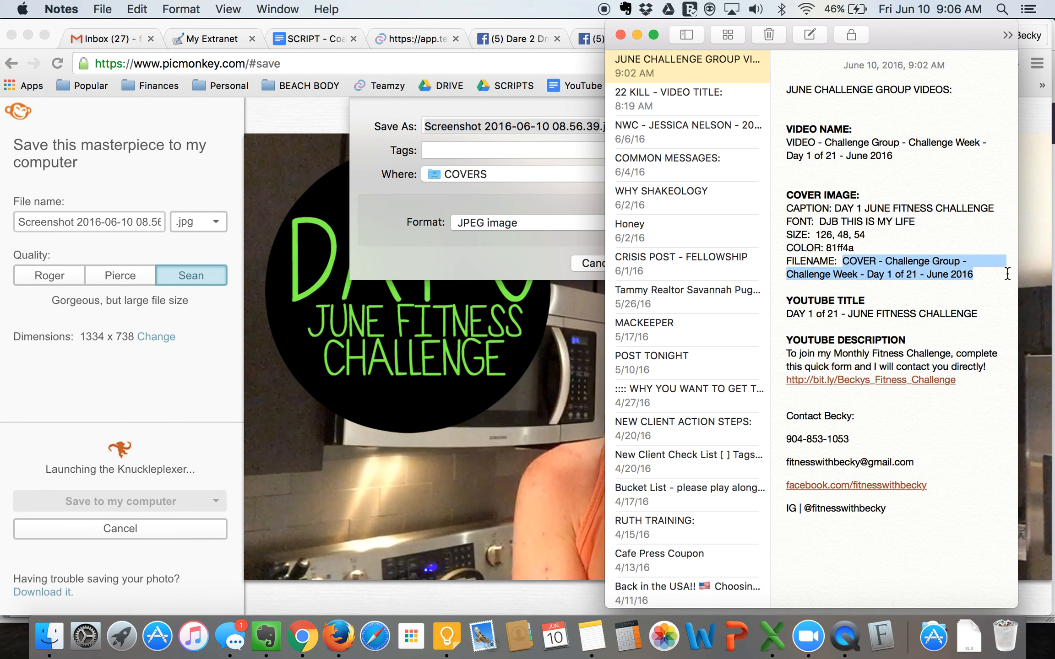
key("super+Tab")
key("super+v")
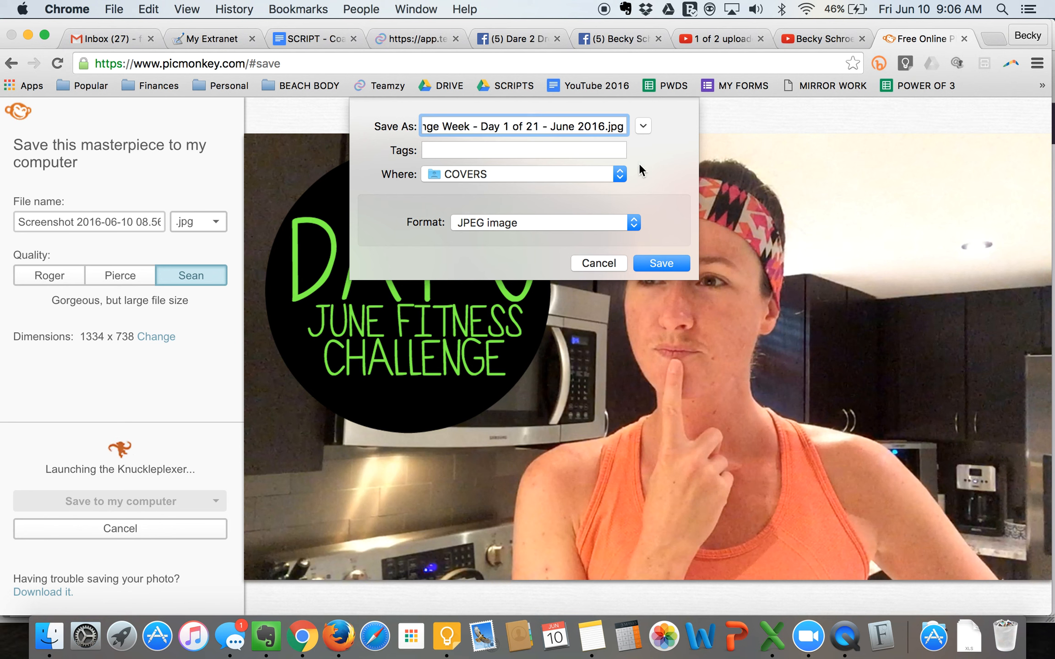
double_click(506, 126)
type("5")
left_click(645, 260)
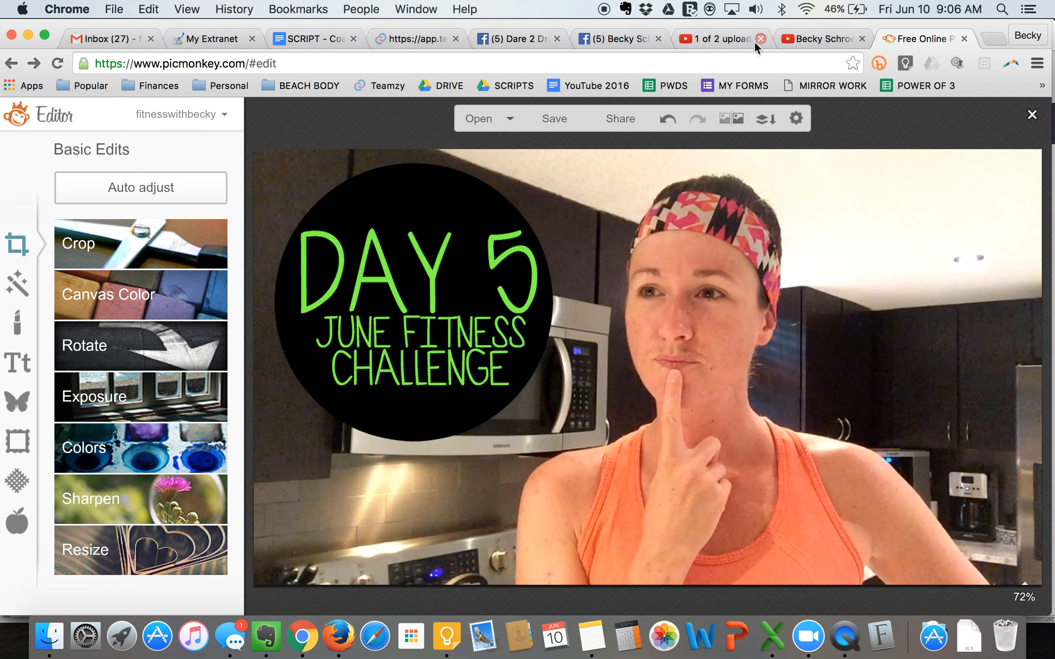
- Switch to the YouTube upload page and check the Day 5 video's title and description against the note's YouTube title and description
left_click(711, 38)
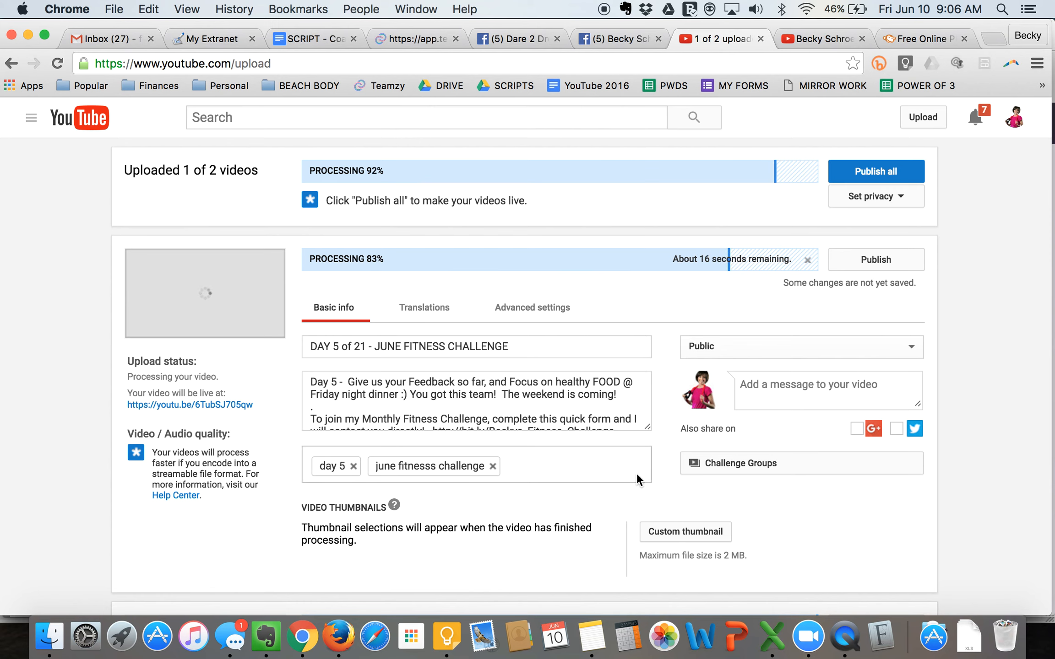
left_click(548, 340)
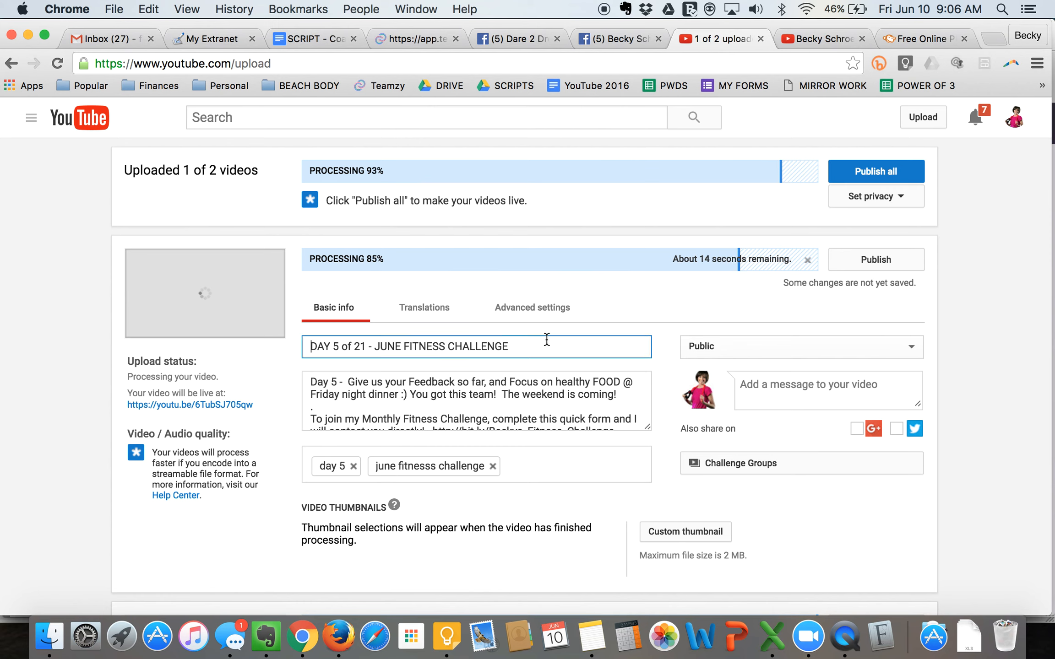
key("super+Tab")
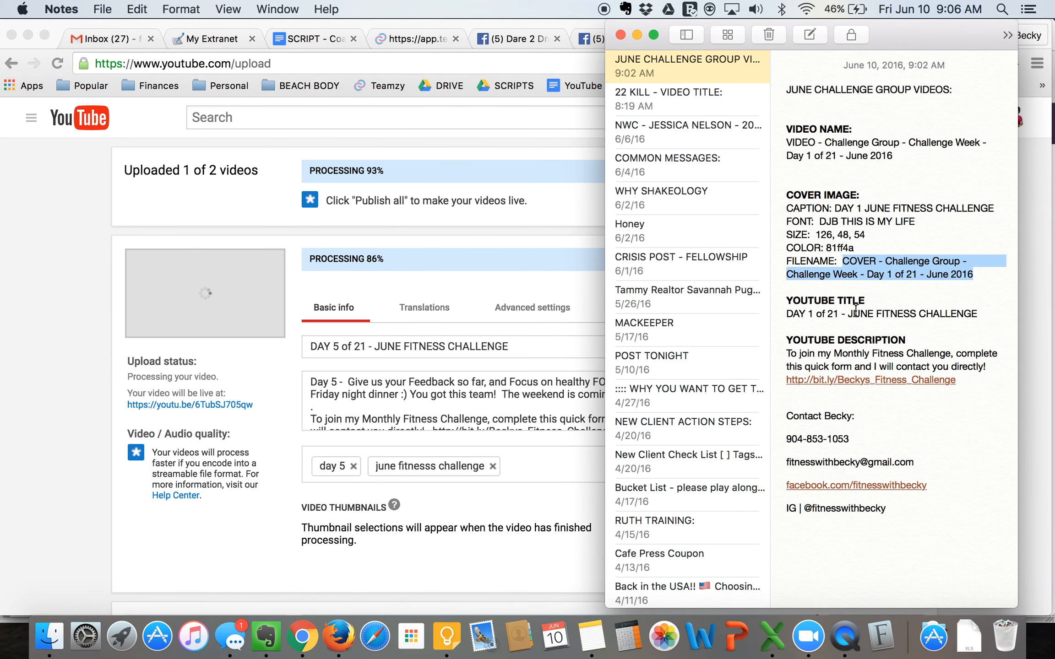
left_click_drag(786, 314, 1003, 314)
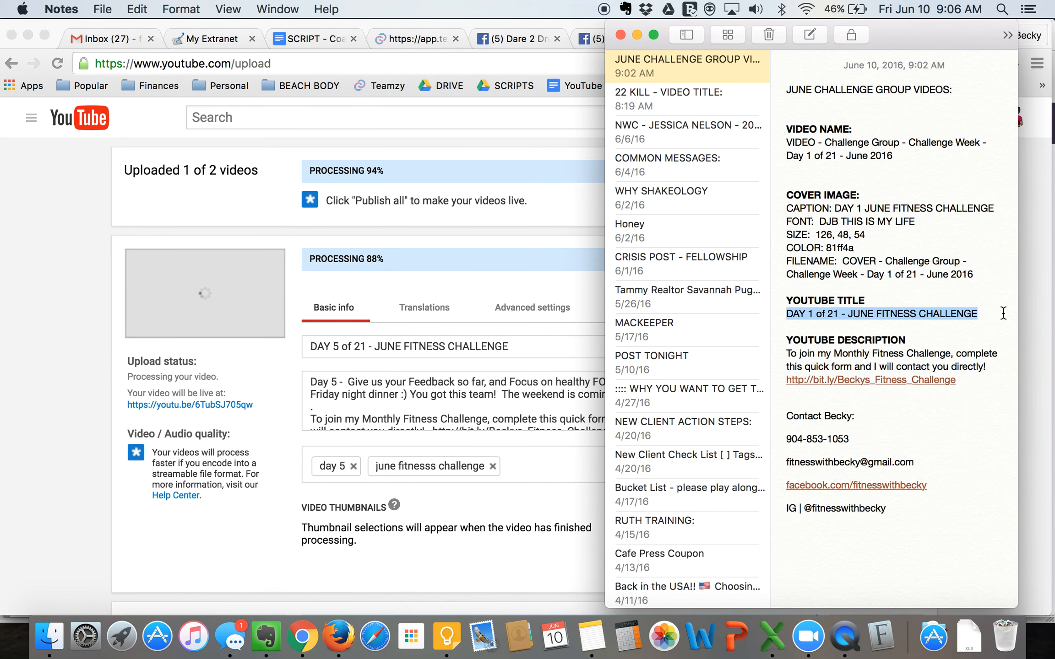
key("super+Tab")
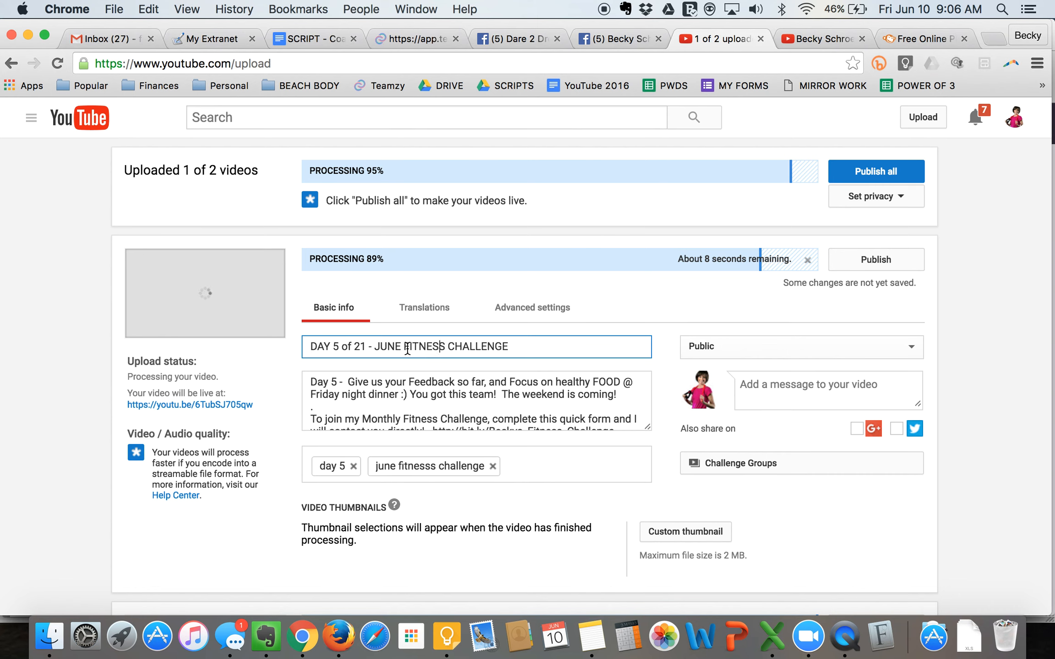
left_click(439, 411)
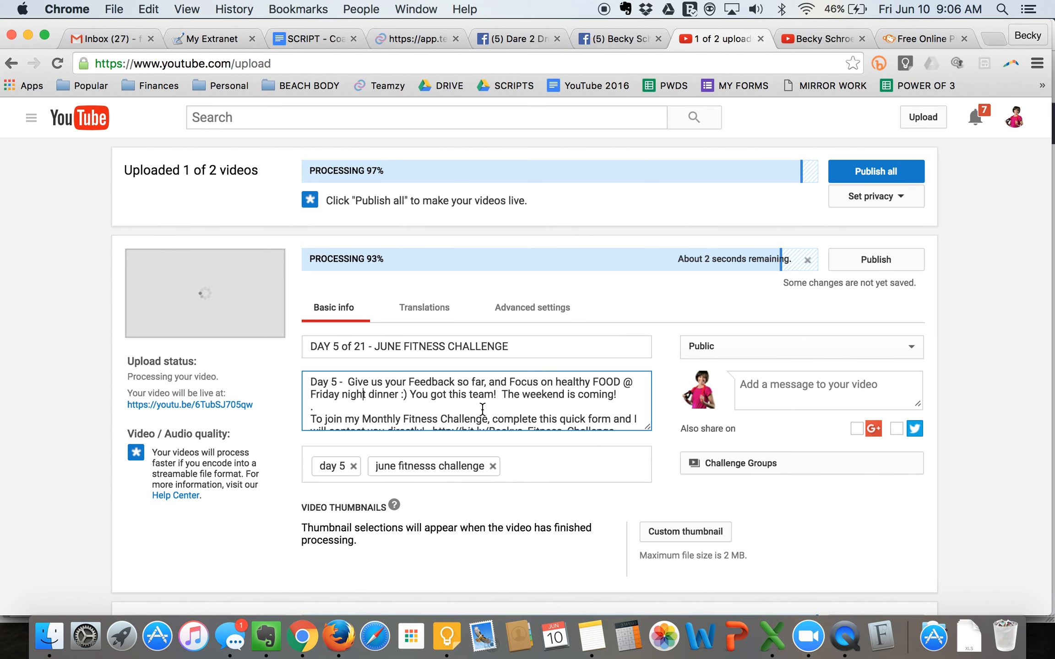
scroll(482, 409, "down", 3)
scroll(482, 407, "up", 2)
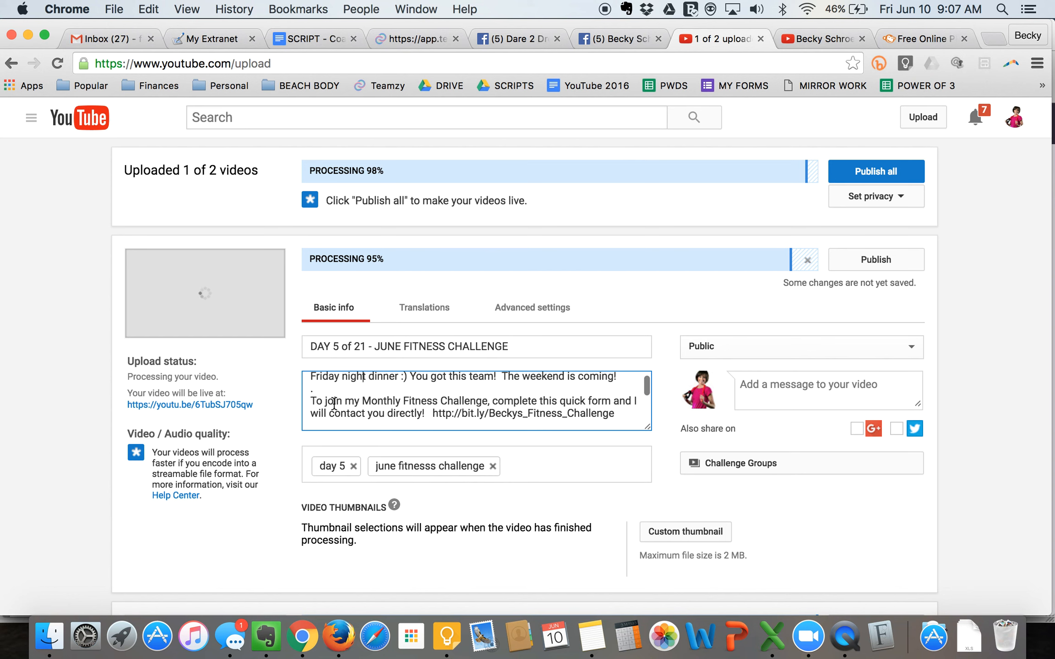
scroll(444, 412, "down", 5)
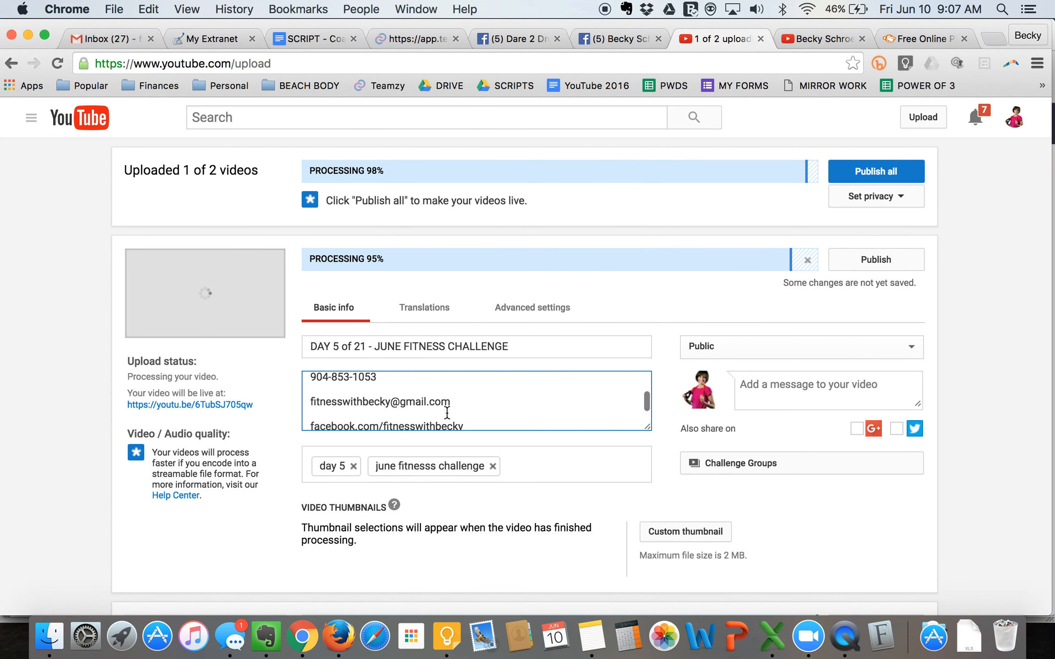
key("super+Tab")
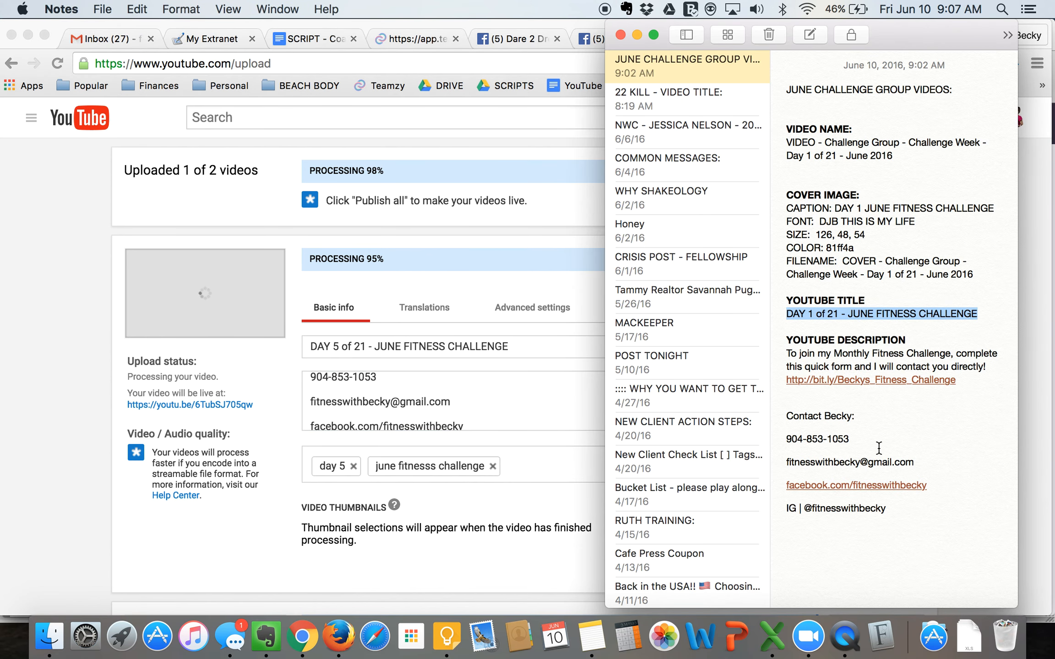
left_click(522, 397)
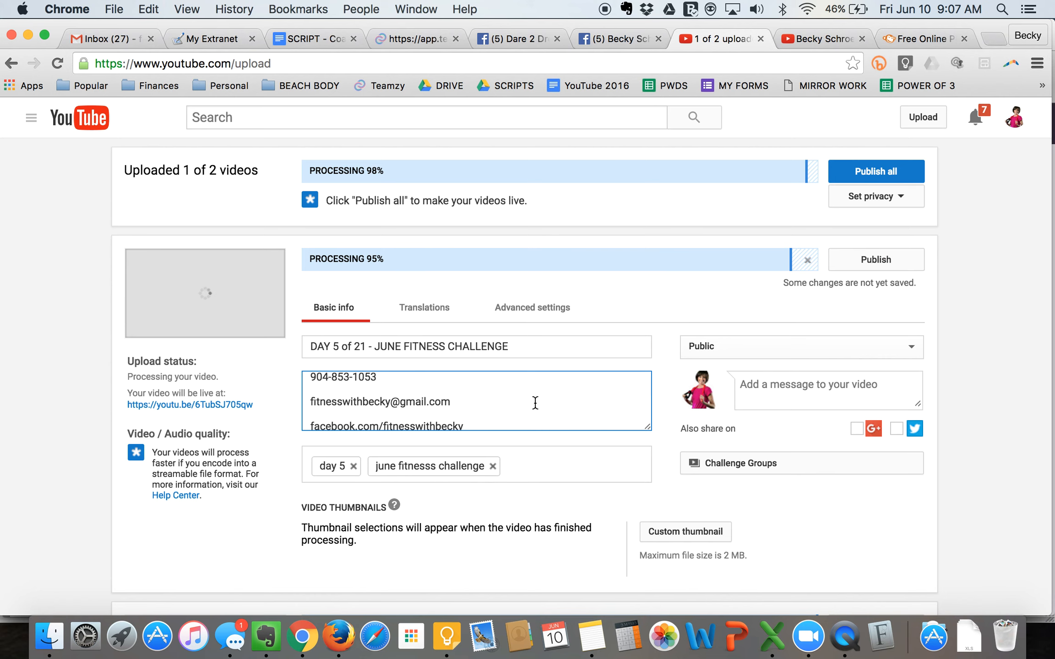
- Start choosing a custom thumbnail for the Day 5 video and look through the cover images in the COVERS folder
left_click(678, 533)
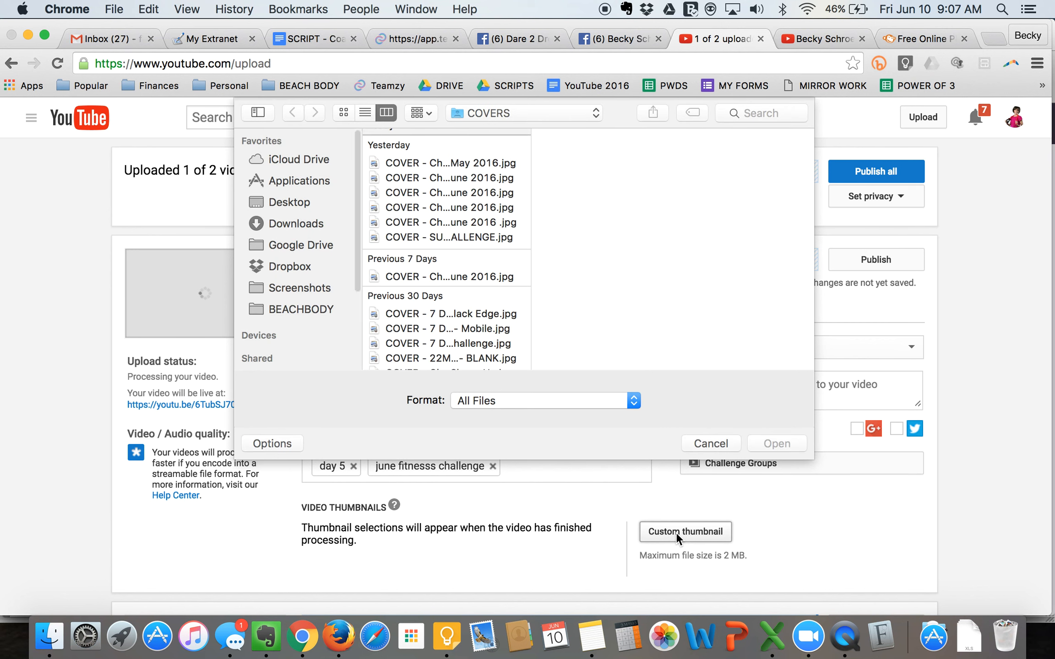
left_click(418, 161)
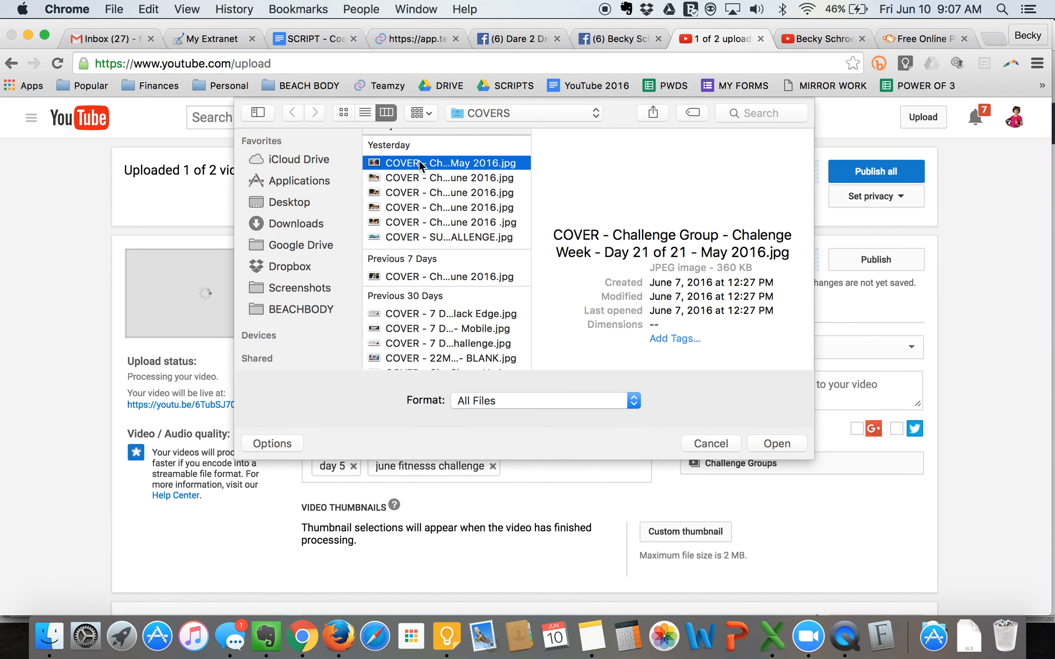
left_click(419, 236)
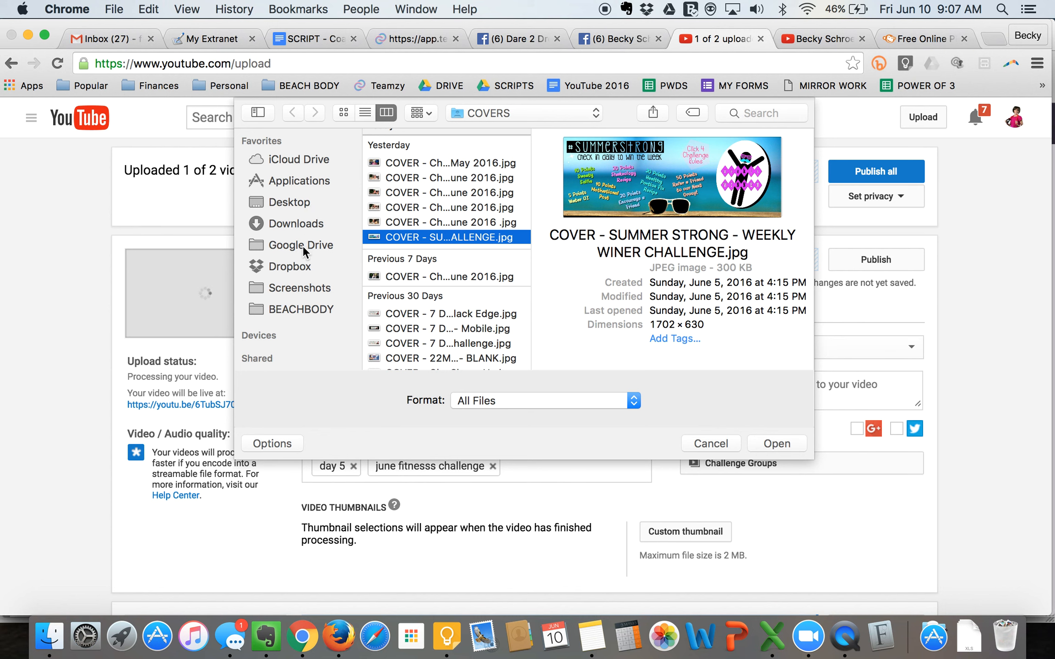
left_click(428, 274)
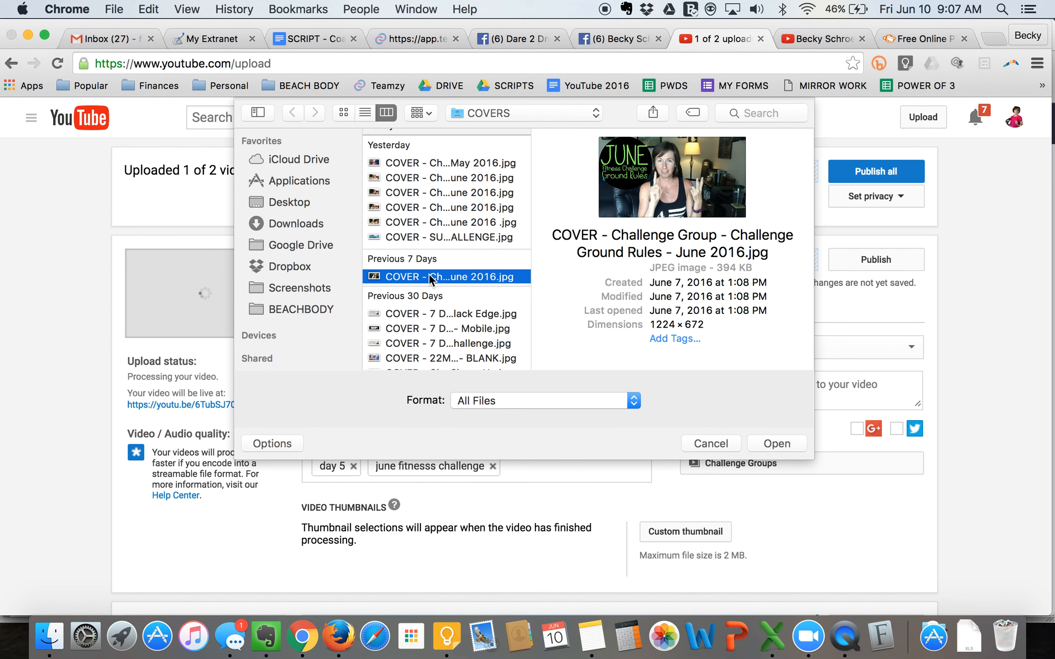
scroll(455, 184, "up", 2)
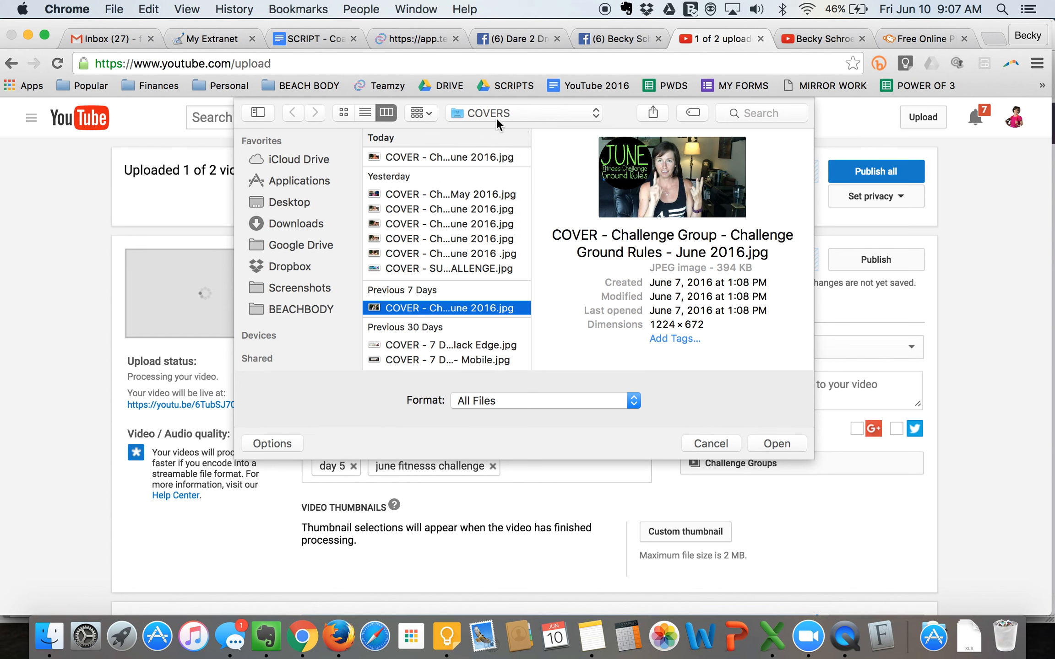
left_click(515, 113)
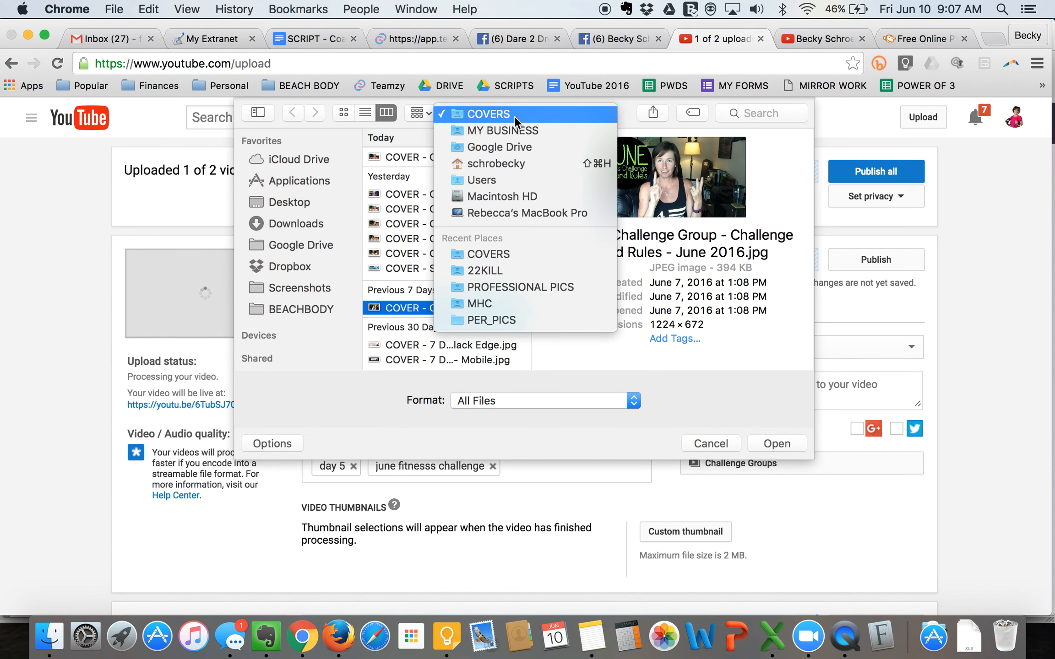
left_click(482, 112)
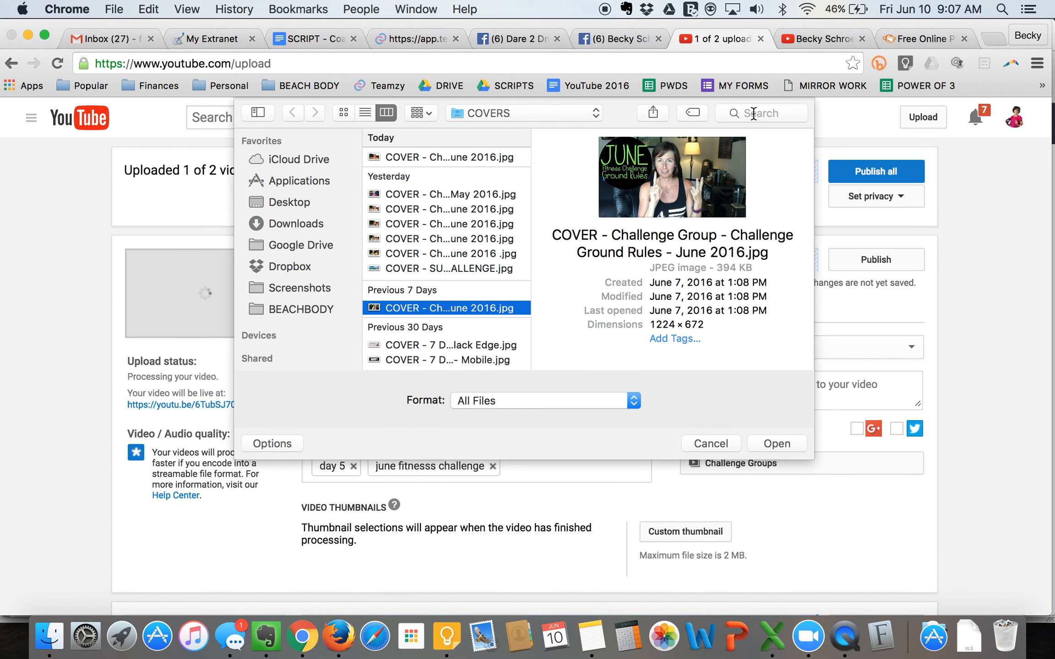
- Check the cover filename in the note and set "COVER - Challenge Group - Challenge Week - Day 5 of 21 - June 2016.jpg" as the thumbnail
key("super+Tab")
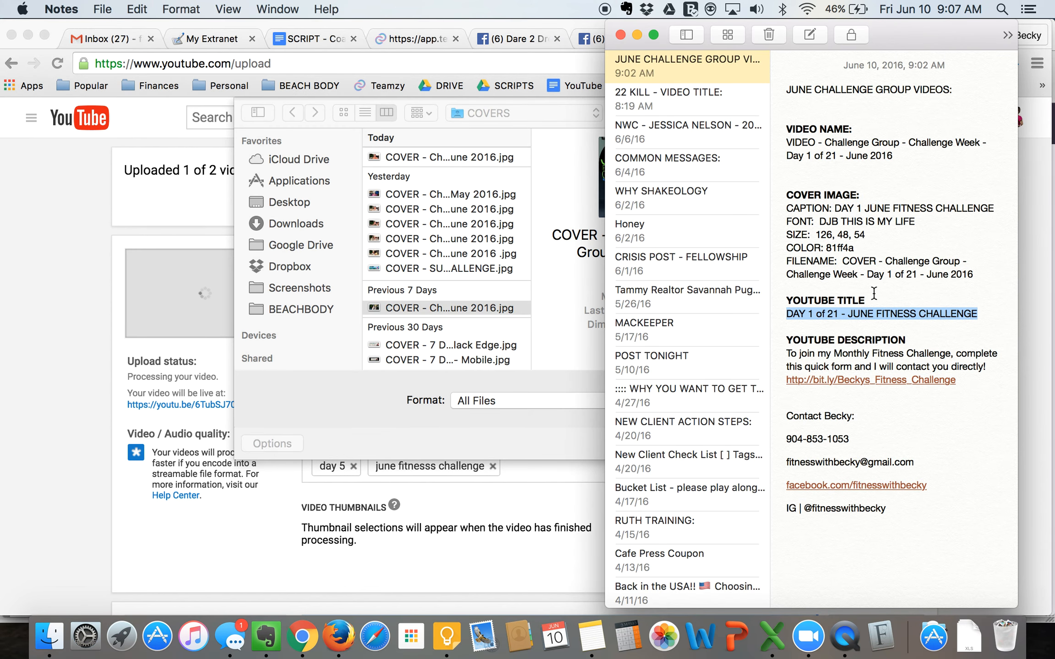
left_click(875, 282)
left_click_drag(845, 261, 1006, 268)
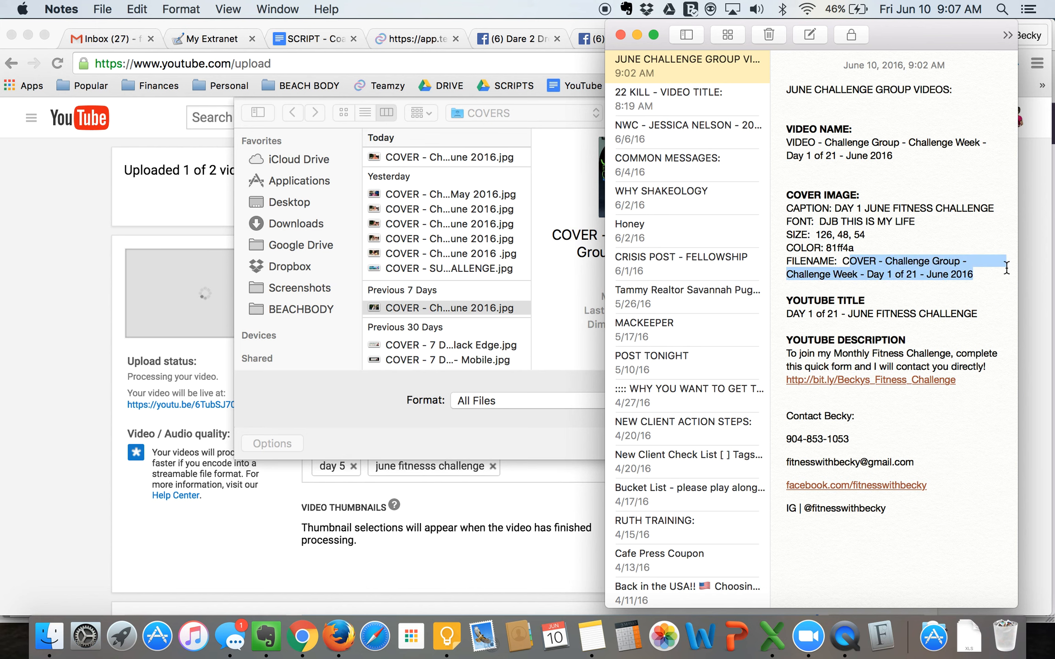
left_click(967, 277)
key("super+Tab")
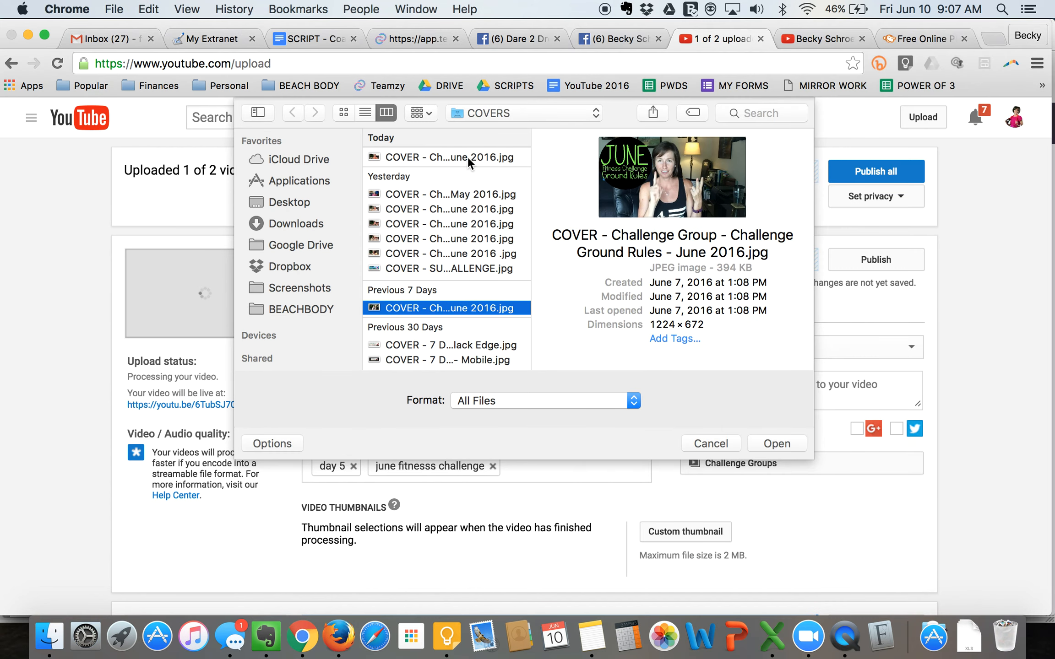
left_click(417, 157)
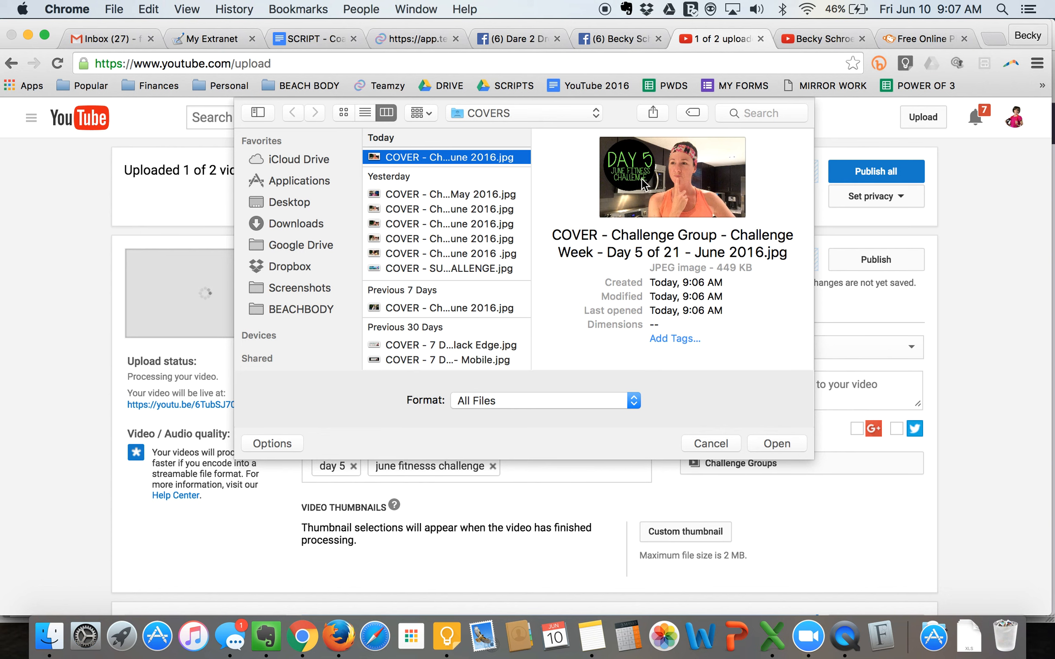
left_click(770, 443)
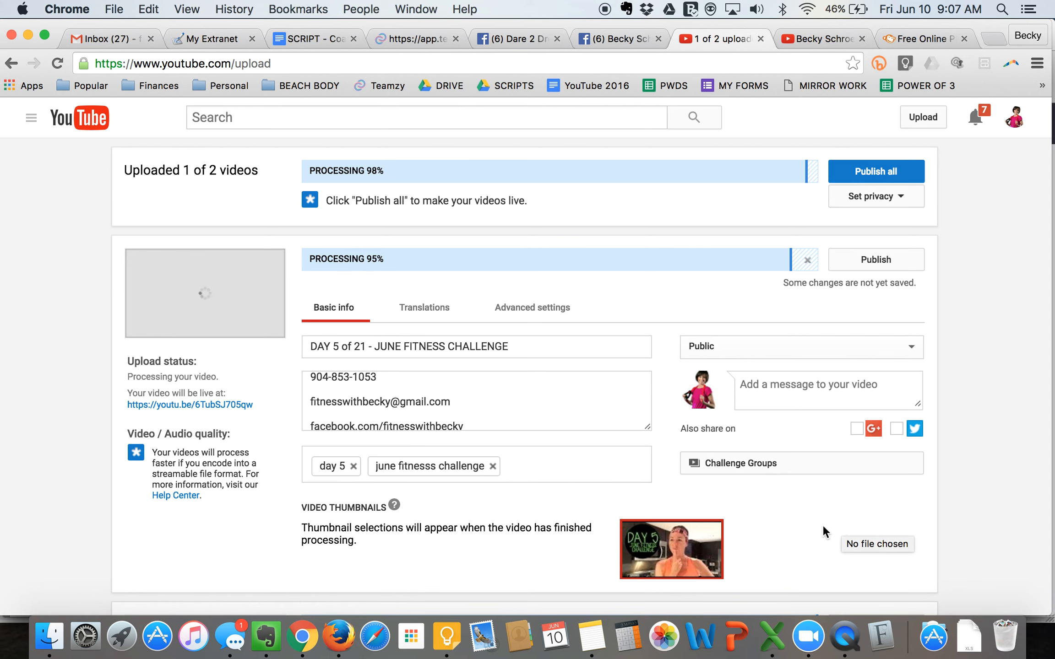
- Publish the Day 5 June fitness challenge video and the Day 9 of 22 22KILL video, and switch to the channel page
left_click(863, 258)
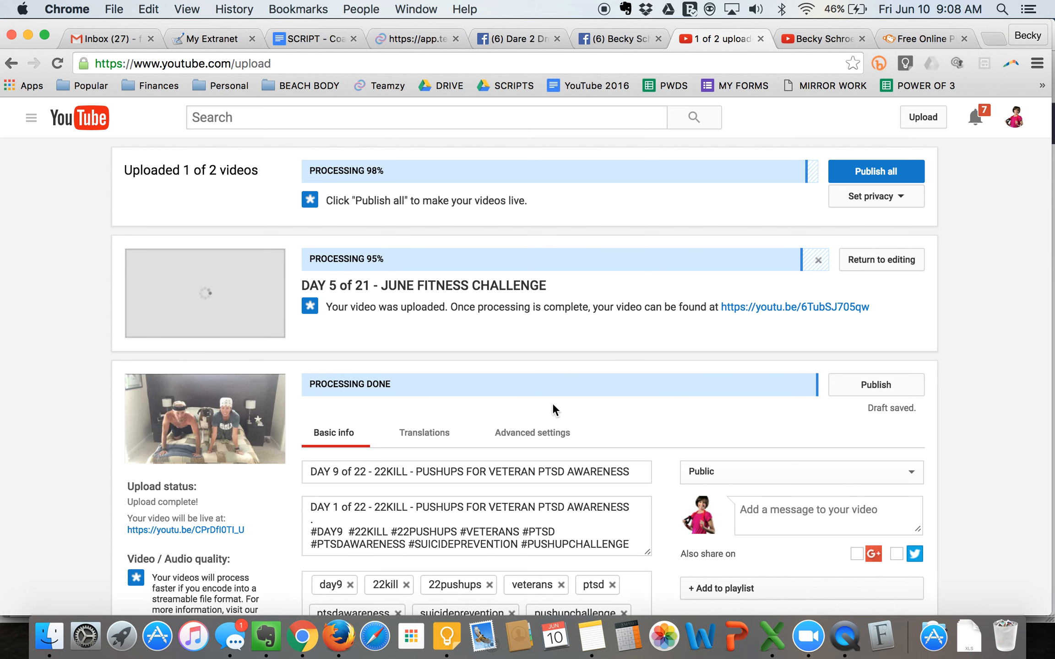
left_click(865, 387)
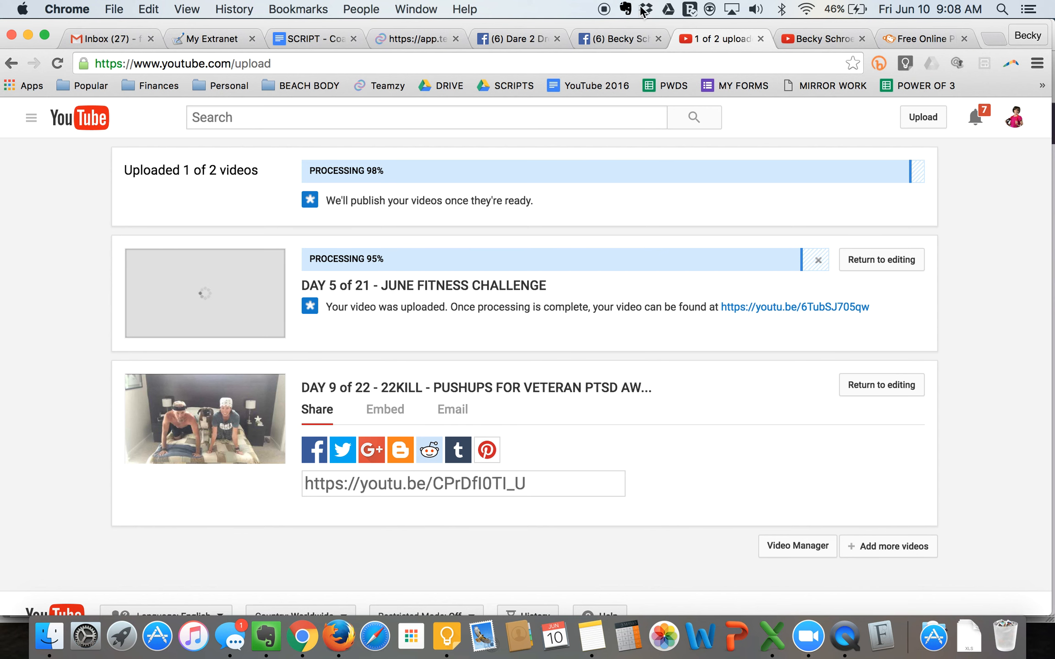
left_click(809, 38)
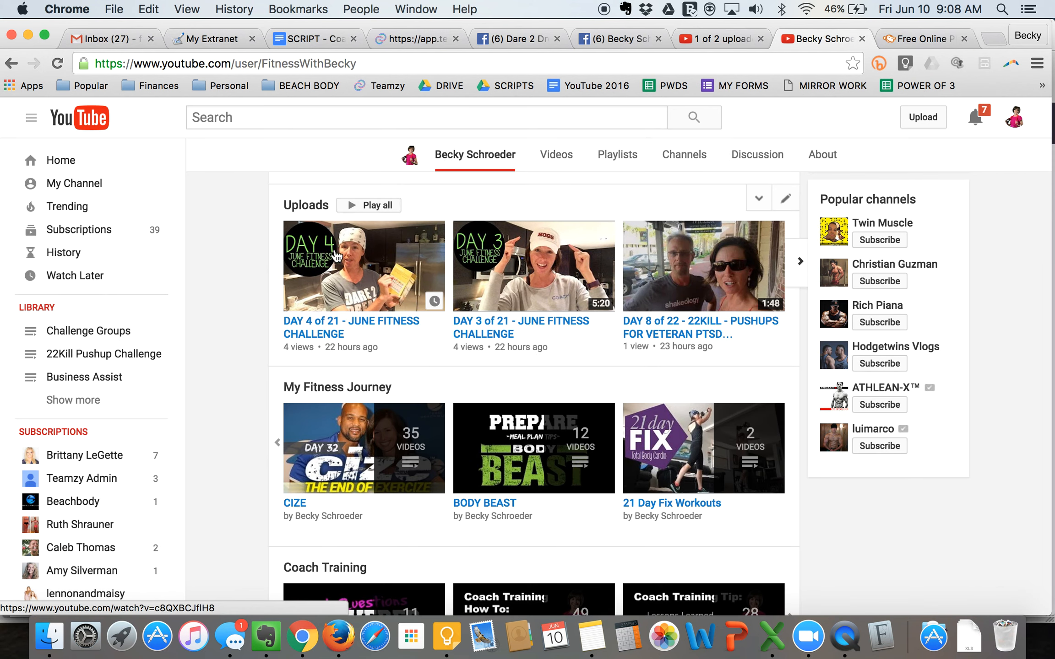